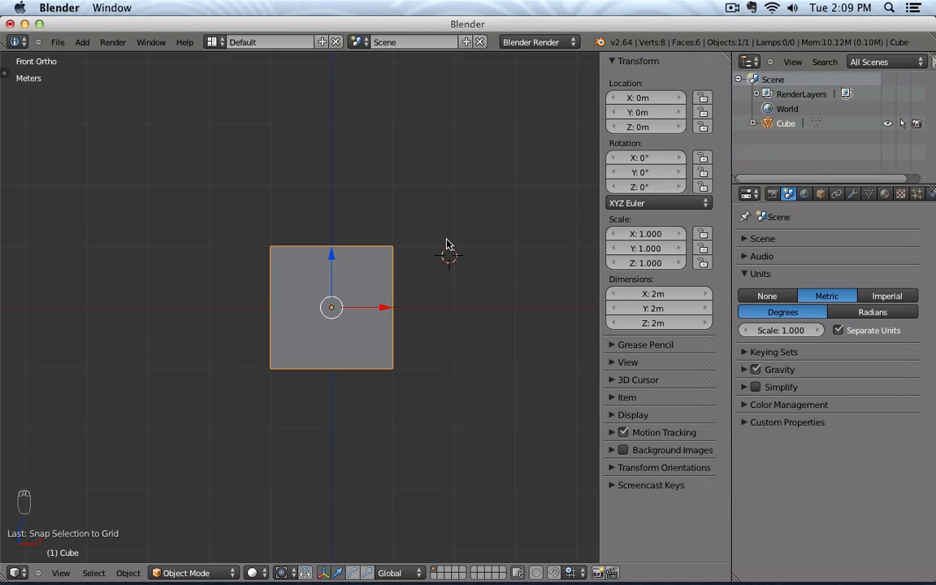
Move the cube freely off the origin by about 0.28 m in X and 0.2 m in Z, and snap it to the grid
key(g)
click(381, 259)
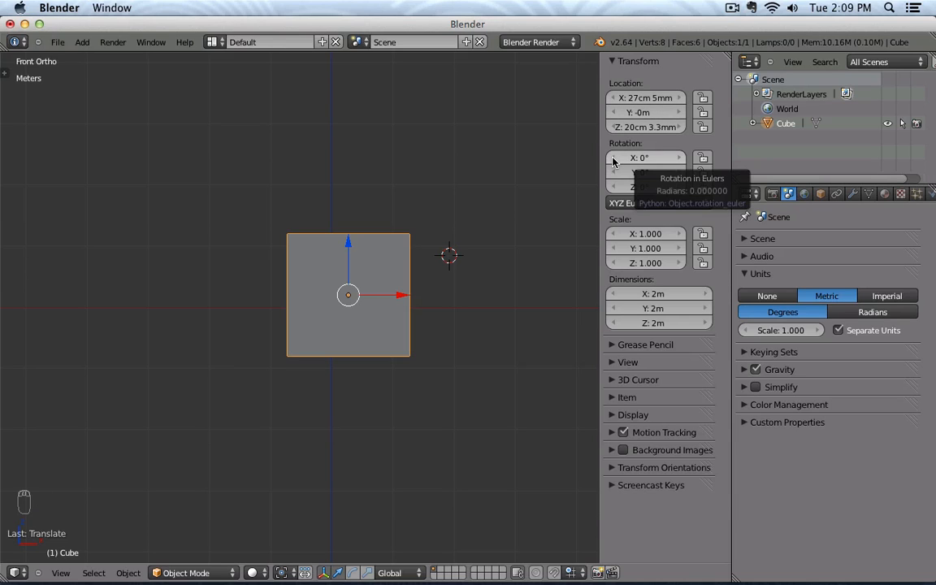
key(shift+s)
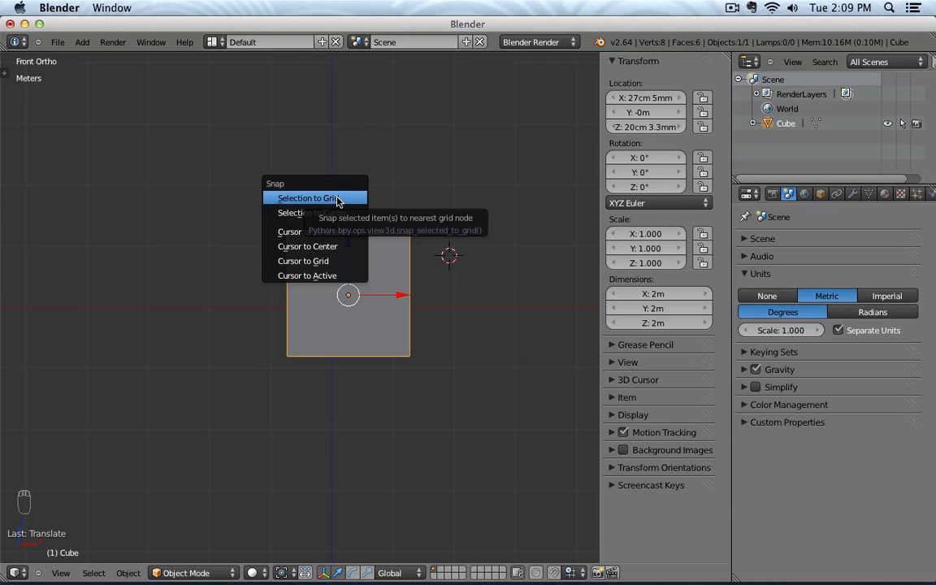
click(337, 201)
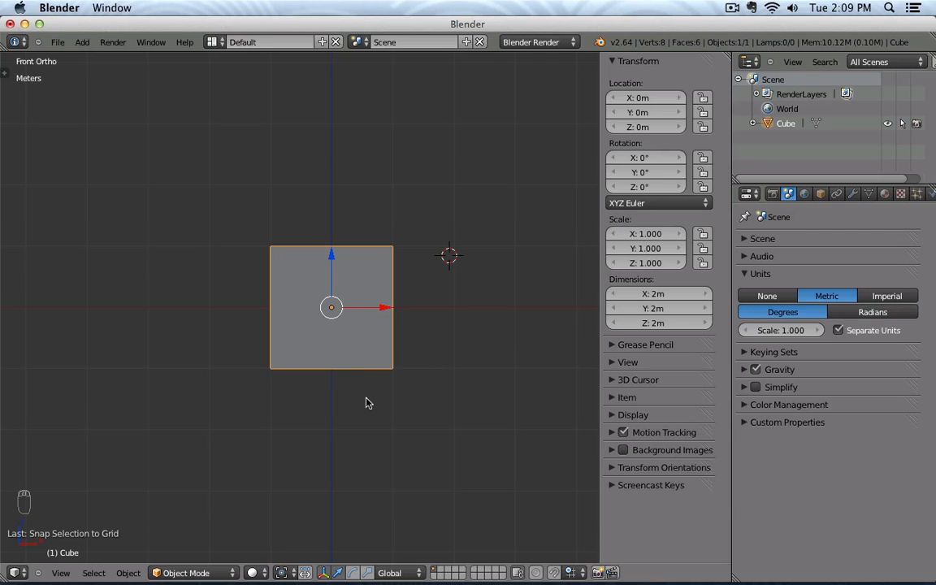
Place the 3D cursor beside the cube at about X 2 m, Z 1 m, and snap the cursor to the grid
click(454, 308)
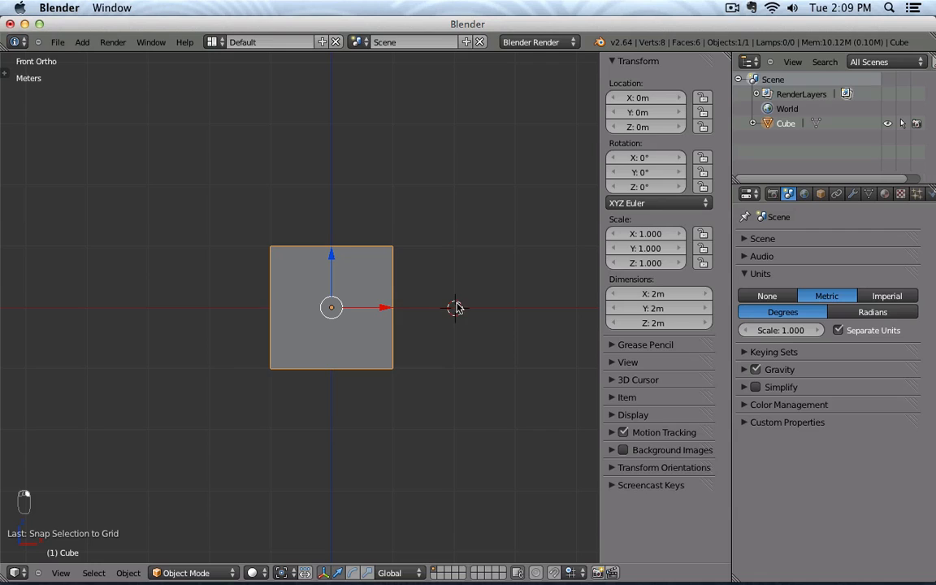
click(455, 252)
click(453, 245)
key(shift+s)
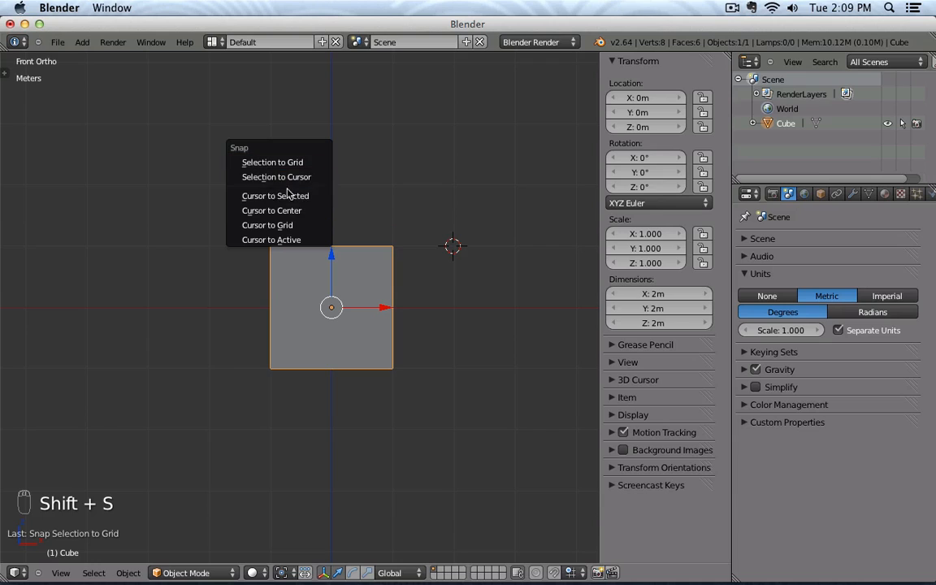
click(235, 230)
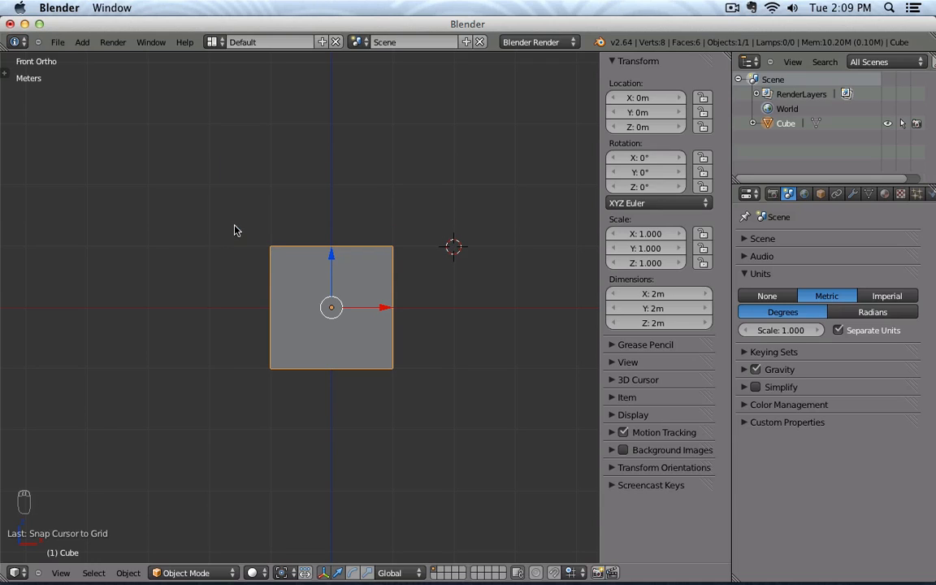
Place the 3D cursor farther out, snap it to the grid point at X 3 m, Z 1 m, and check its location coordinates
click(523, 256)
key(shift+s)
click(529, 267)
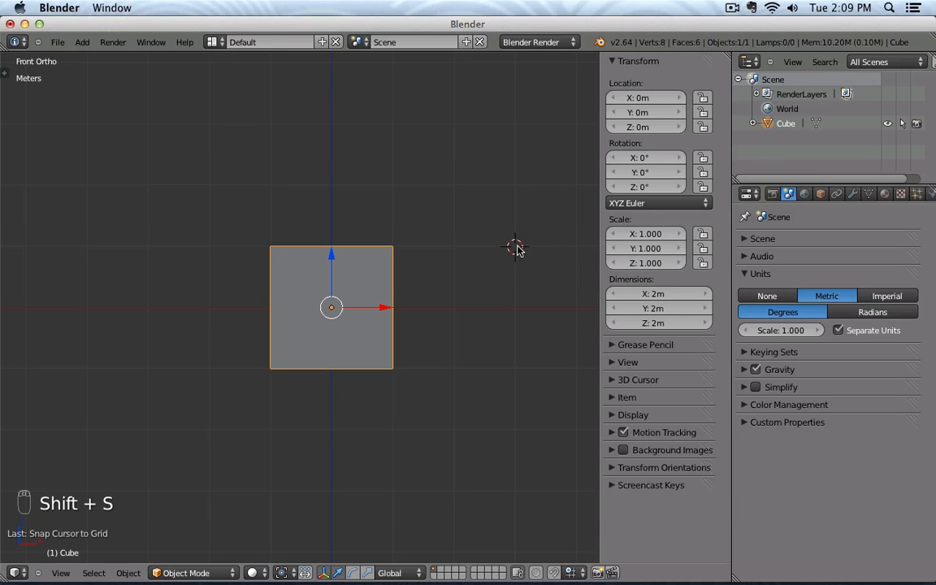
click(611, 382)
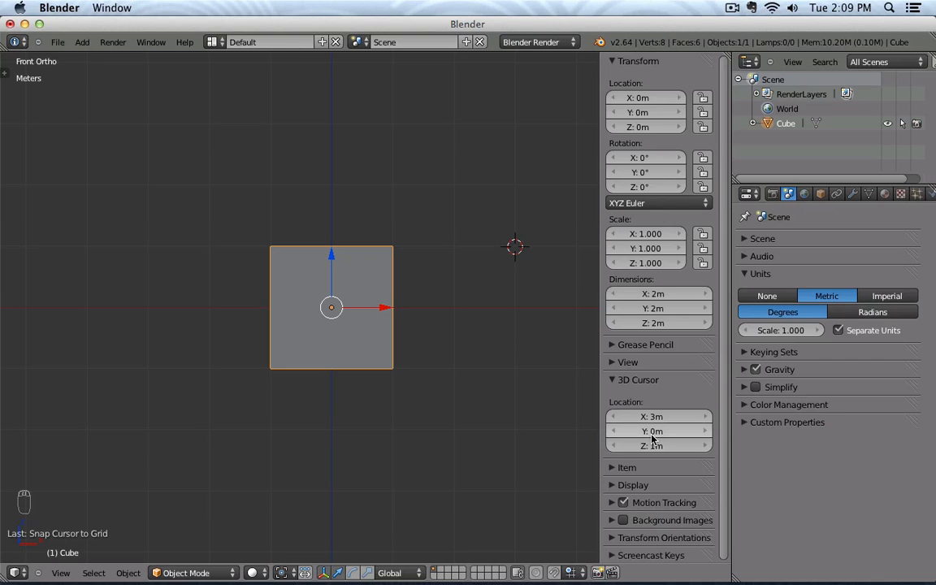
click(616, 381)
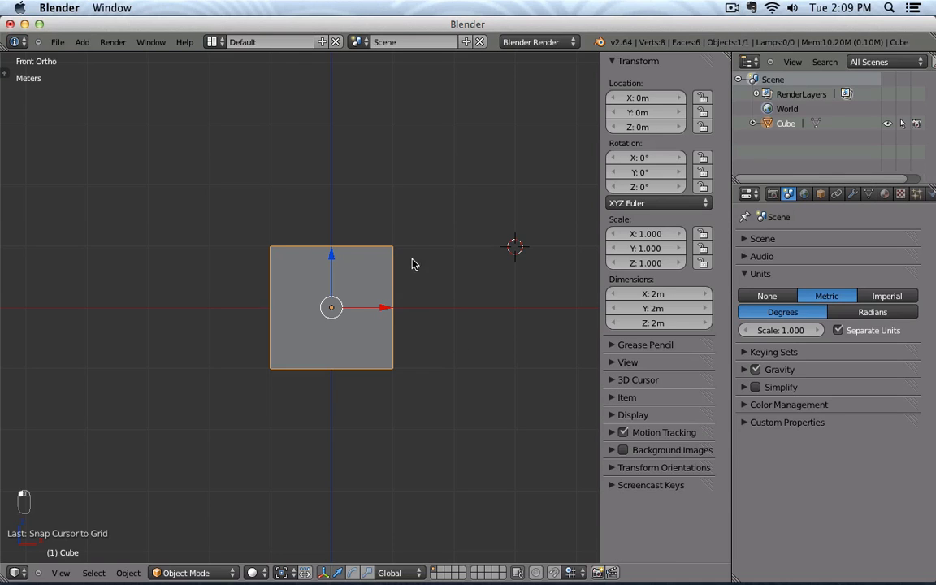
Snap the 3D cursor to the selected cube, and duplicate the cube 3 m along the X axis
key(shift+s)
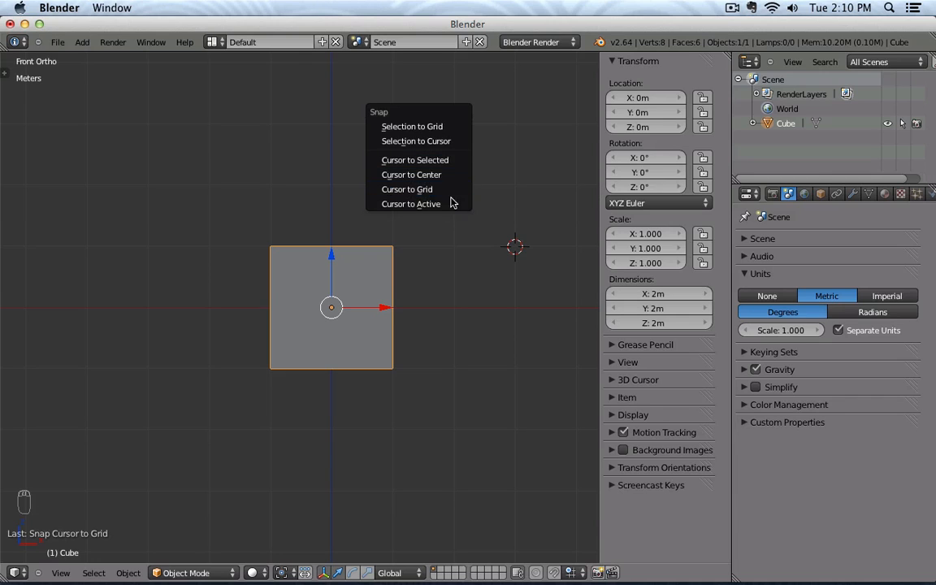
click(457, 160)
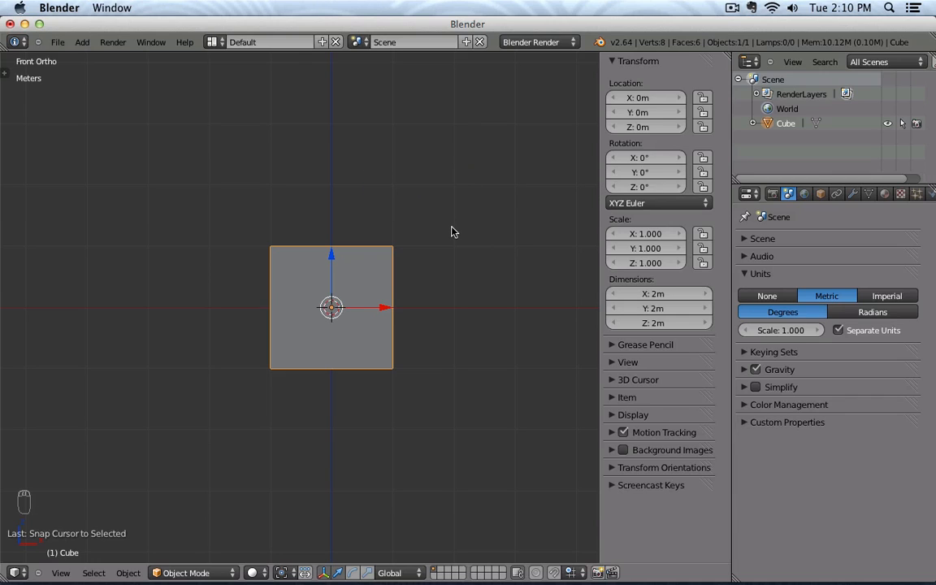
key(shift+d)
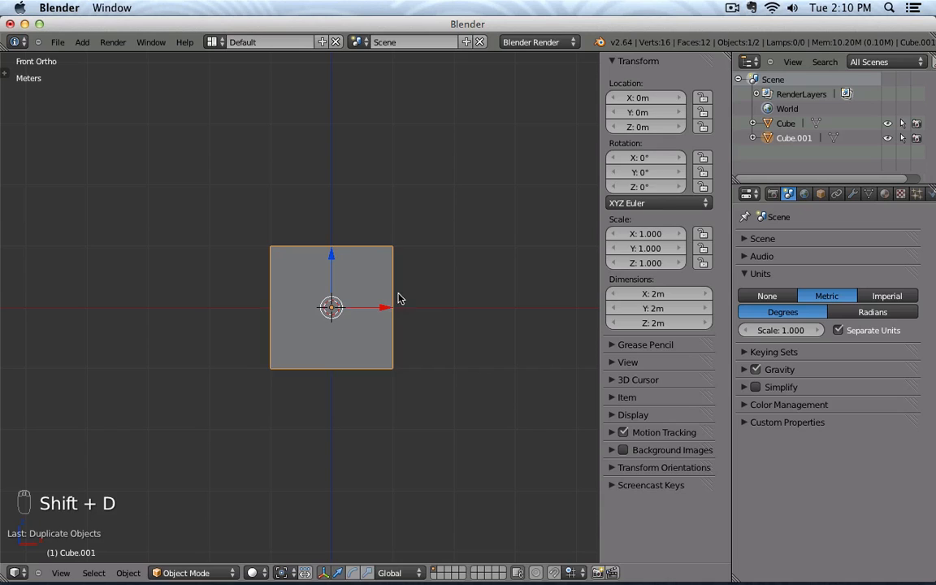
key(x)
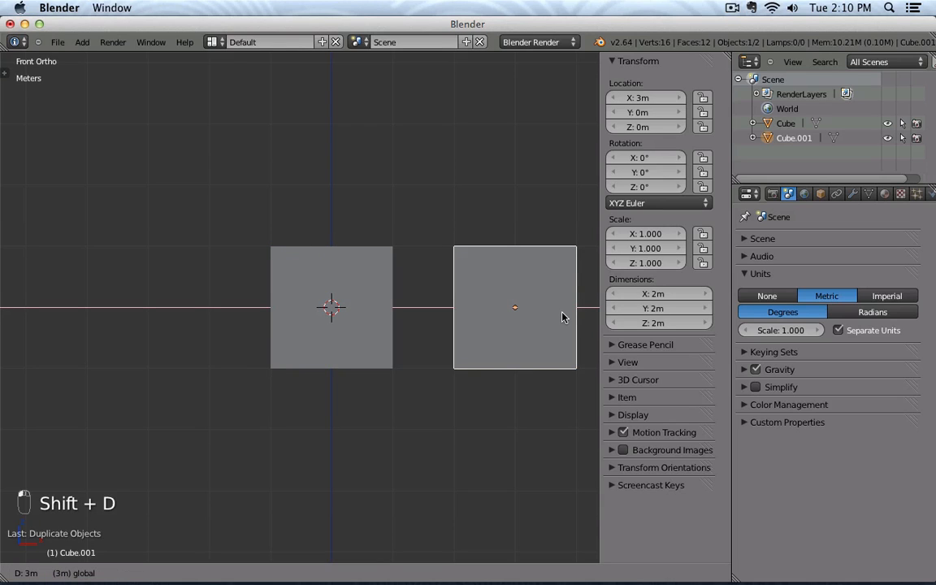
click(579, 318)
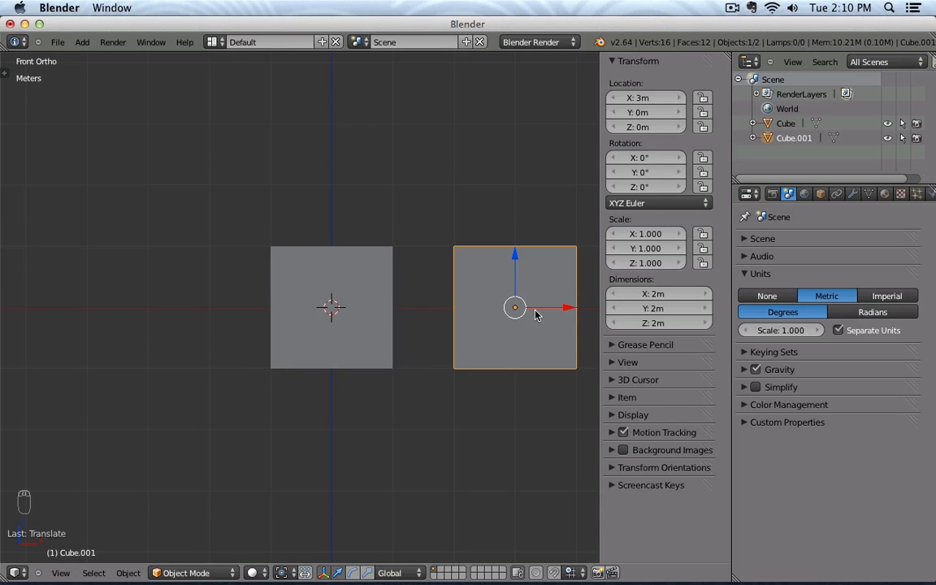
Duplicate the second cube and move the copy straight down the Z axis to Z -3 m
key(shift+d)
right_click(492, 309)
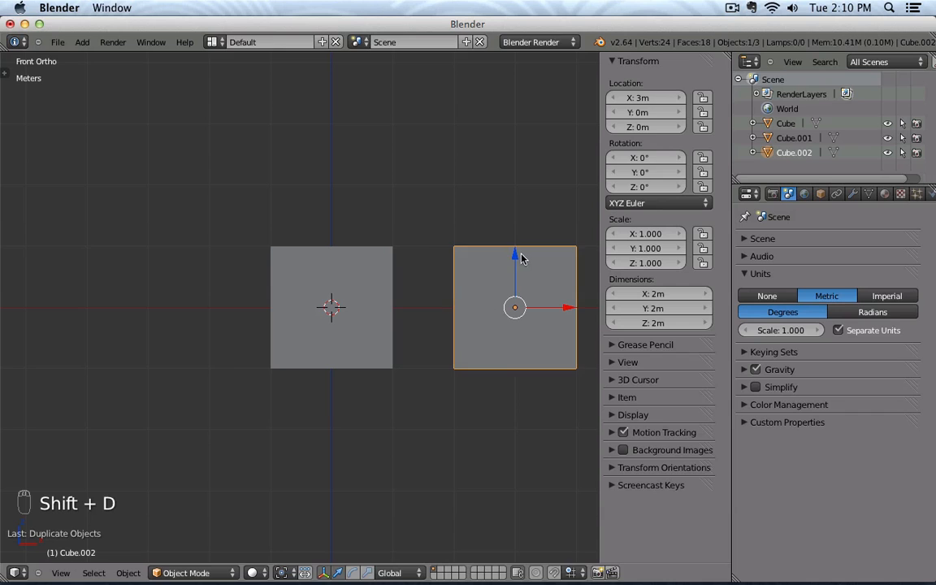
drag(519, 255, 517, 455)
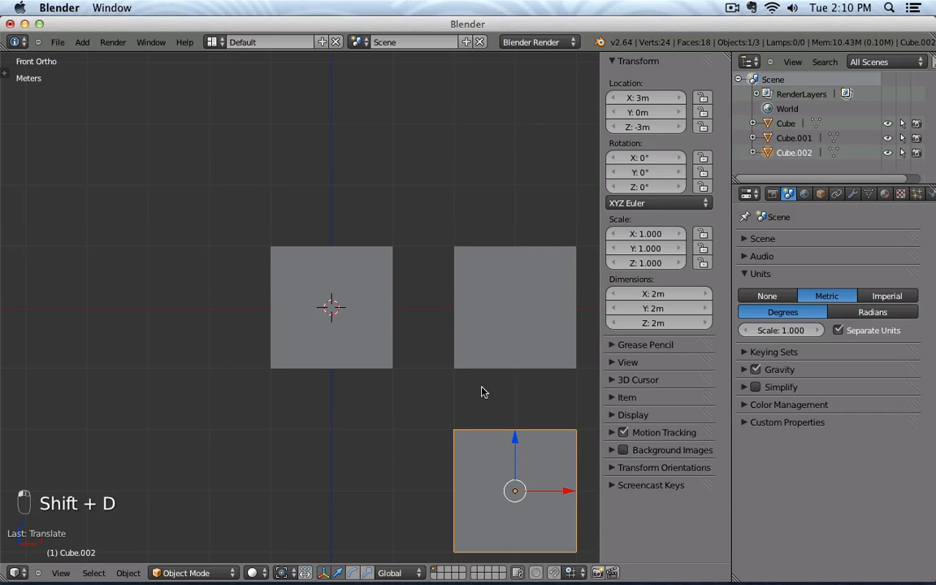
Select all three cubes, with the one at X 3 m, Z 0 m active, and snap the 3D cursor to the selection
scroll(487, 395, down, 3)
shift+middle_drag(426, 359, 393, 323)
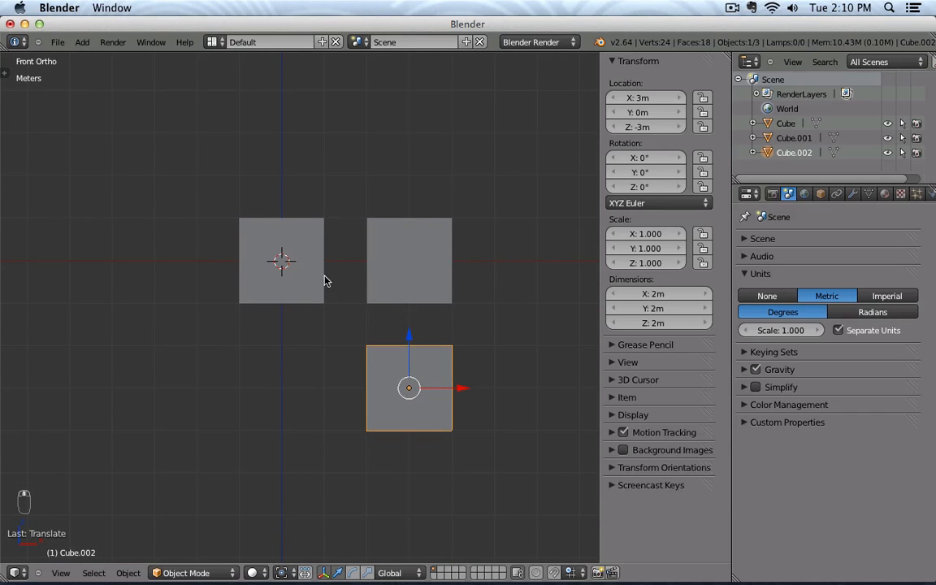
shift+click(304, 289)
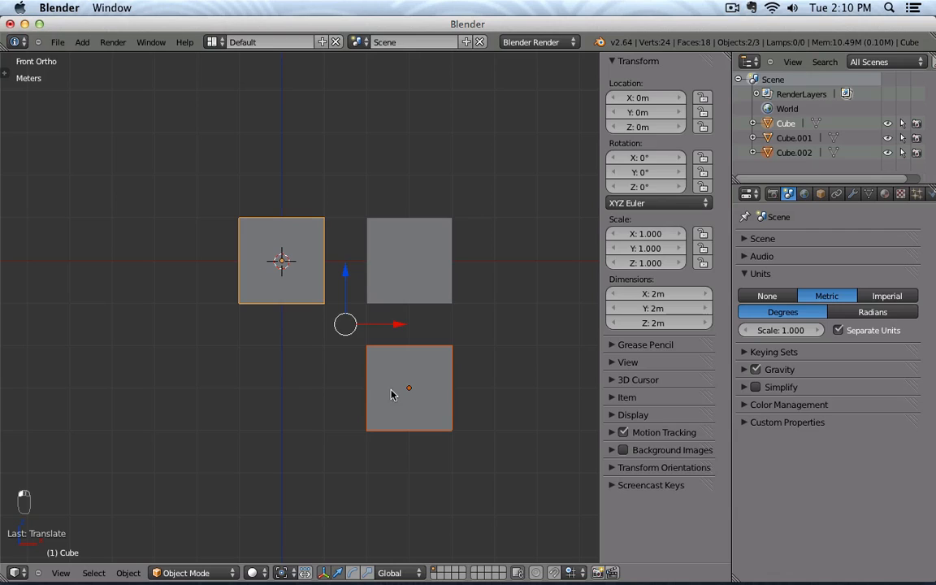
shift+click(389, 299)
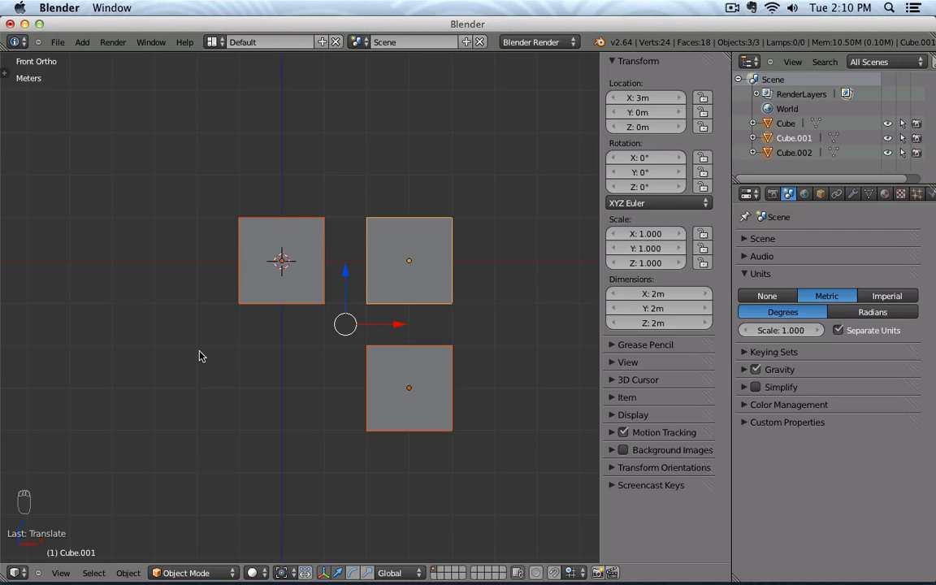
key(shift+s)
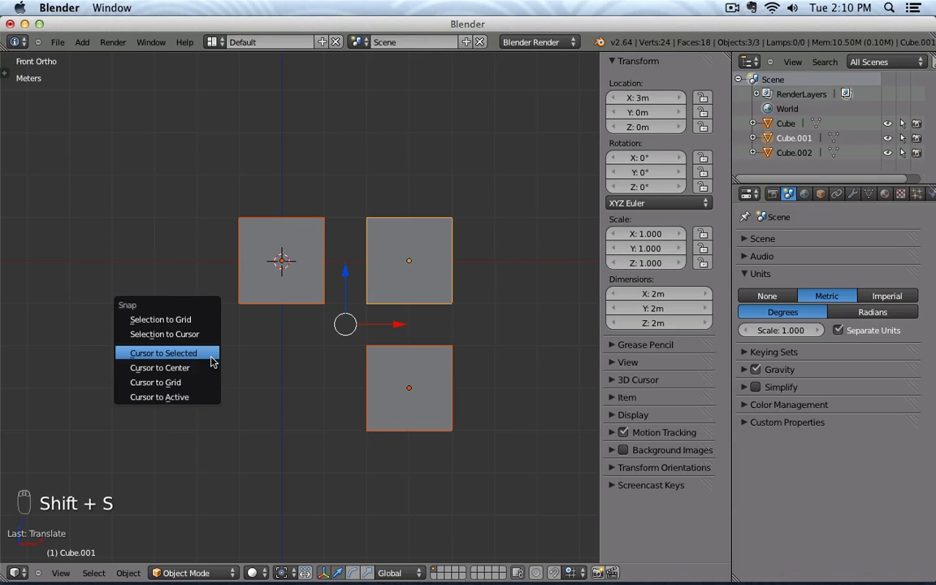
click(210, 357)
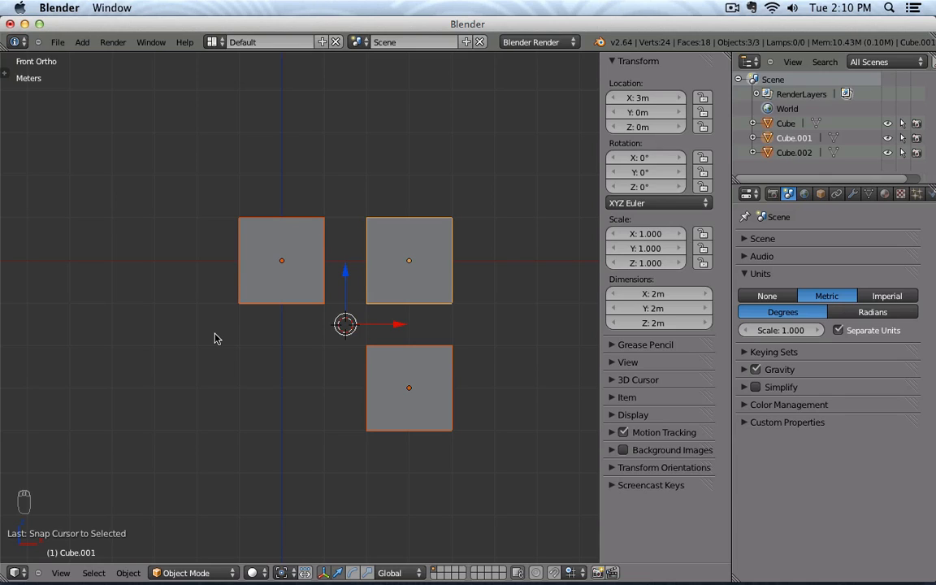
Snap the 3D cursor to the active cube, with all three cubes still selected
key(shift+s)
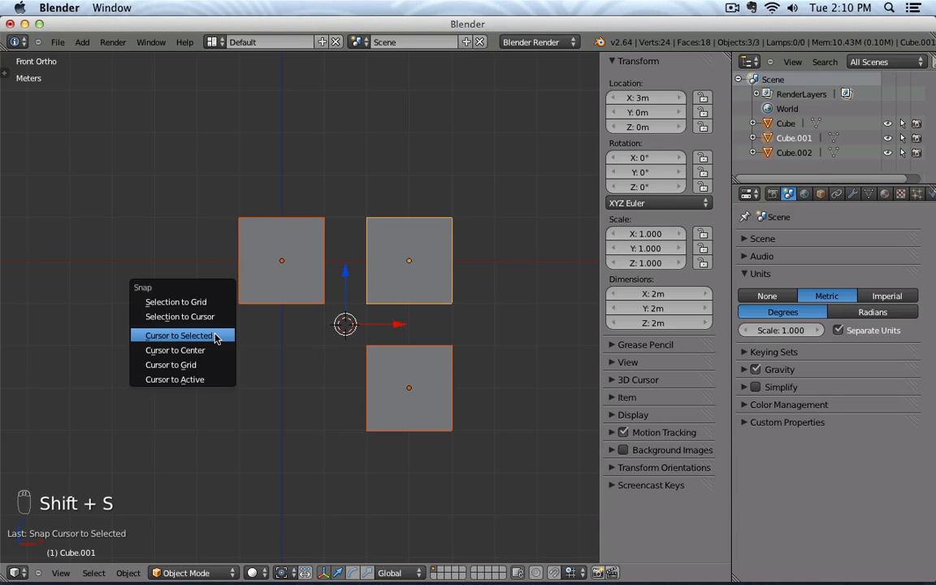
click(216, 386)
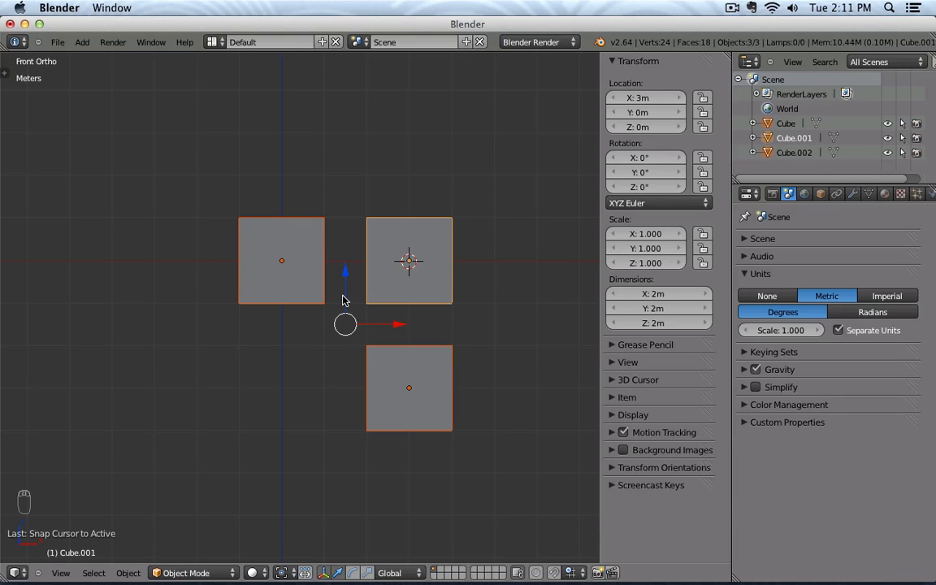
key(shift+s)
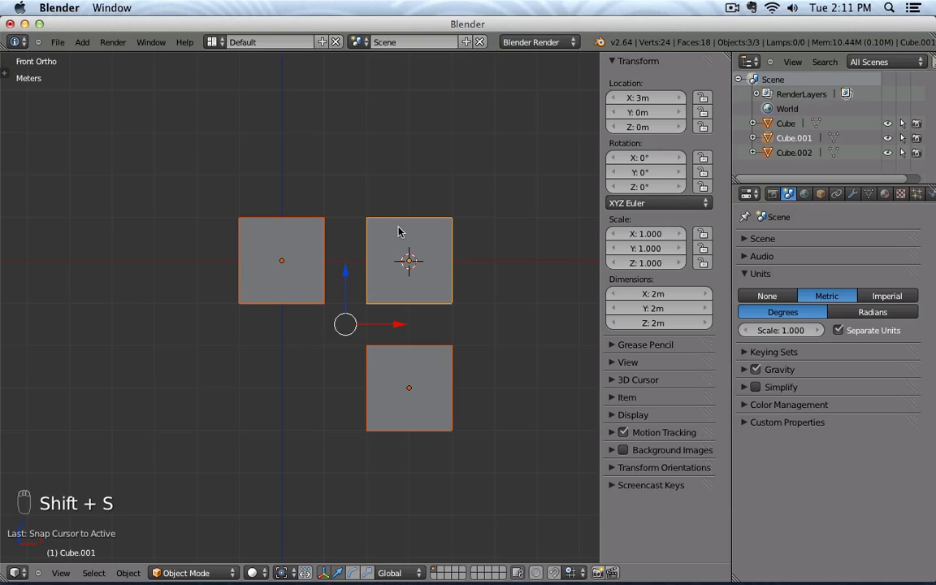
Place the 3D cursor at about X 5 m, Z 3.07 m, and snap only the cube at X 3 m, Z 0 m to it
click(496, 134)
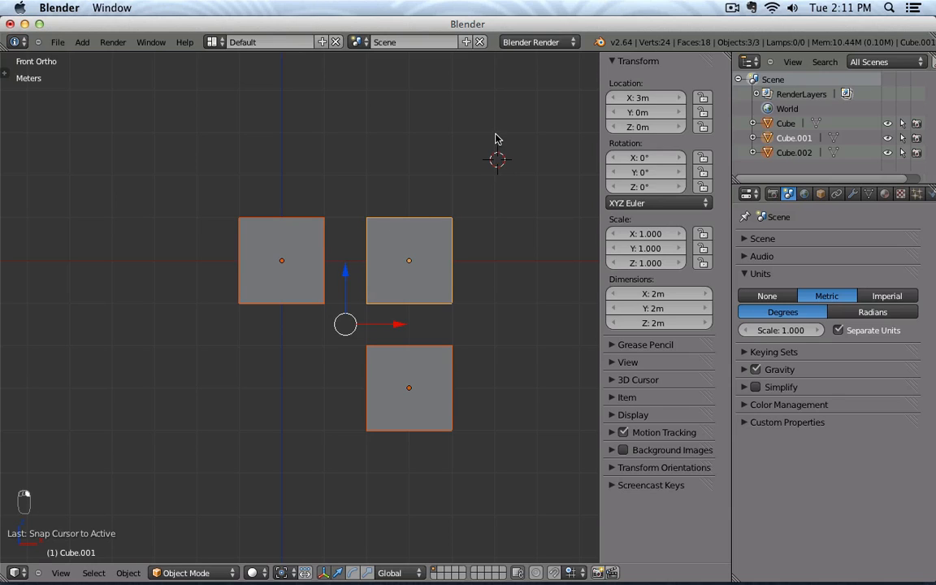
click(494, 130)
key(a)
right_click(446, 260)
key(shift+s)
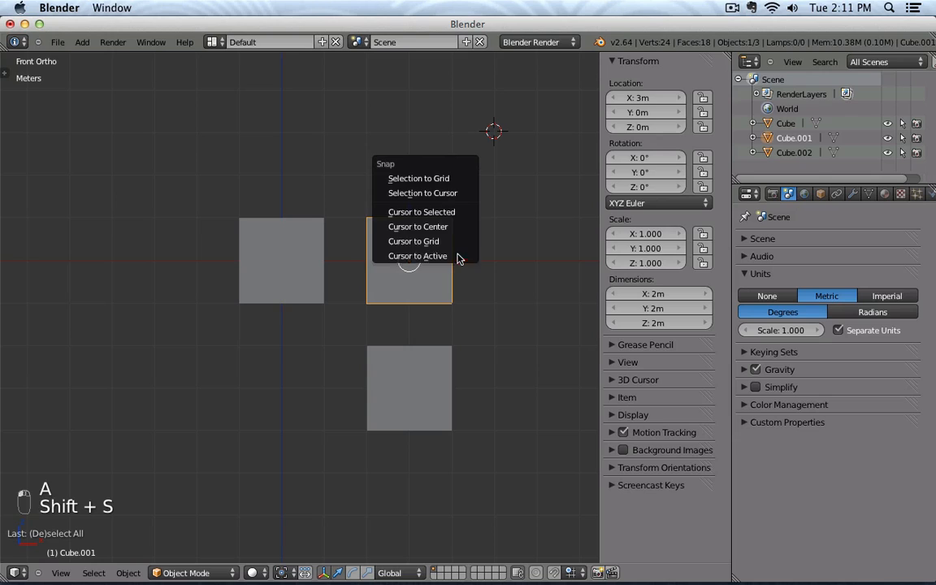
click(460, 195)
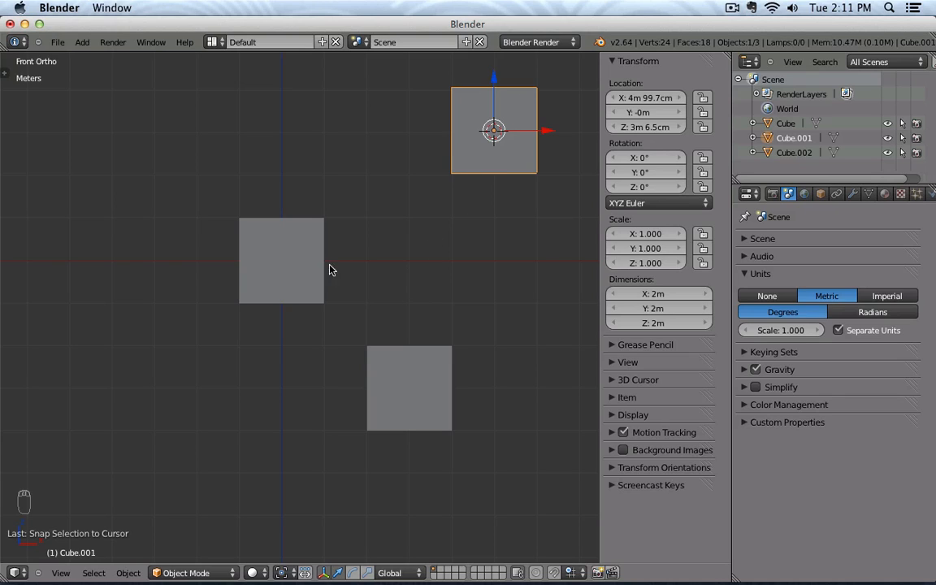
Place the 3D cursor at about X 0.88 m, Z 3 m, and snap the cube at the origin to it
right_click(298, 268)
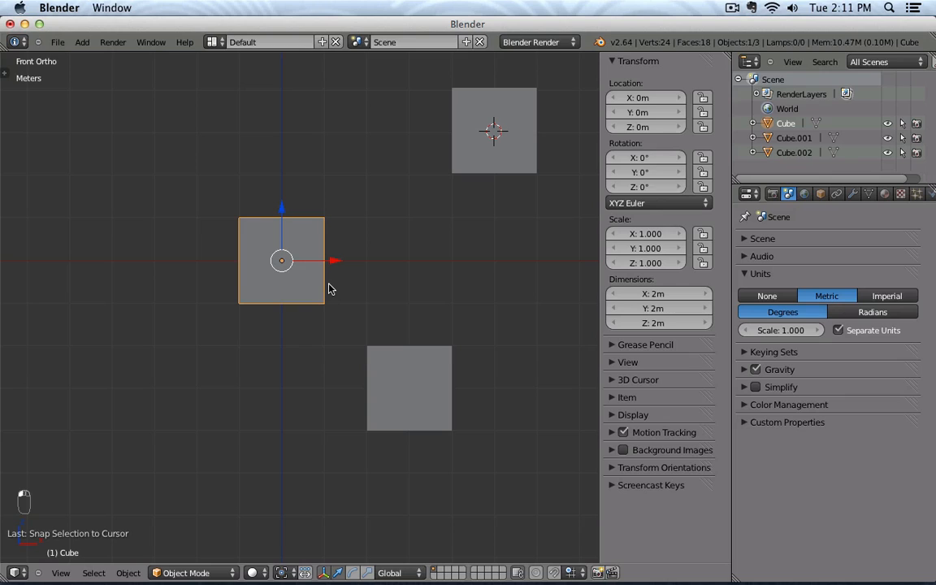
click(319, 134)
key(shift+s)
click(355, 184)
Place the 3D cursor at about X 3.19 m, Z 0.46 m, and snap the lowest cube to it
click(417, 241)
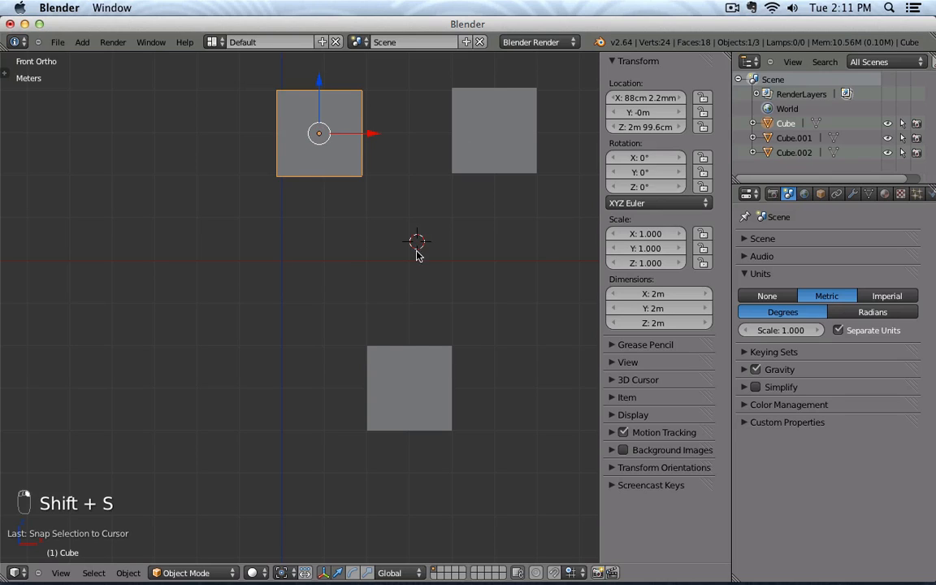
right_click(427, 357)
key(shift+s)
click(530, 272)
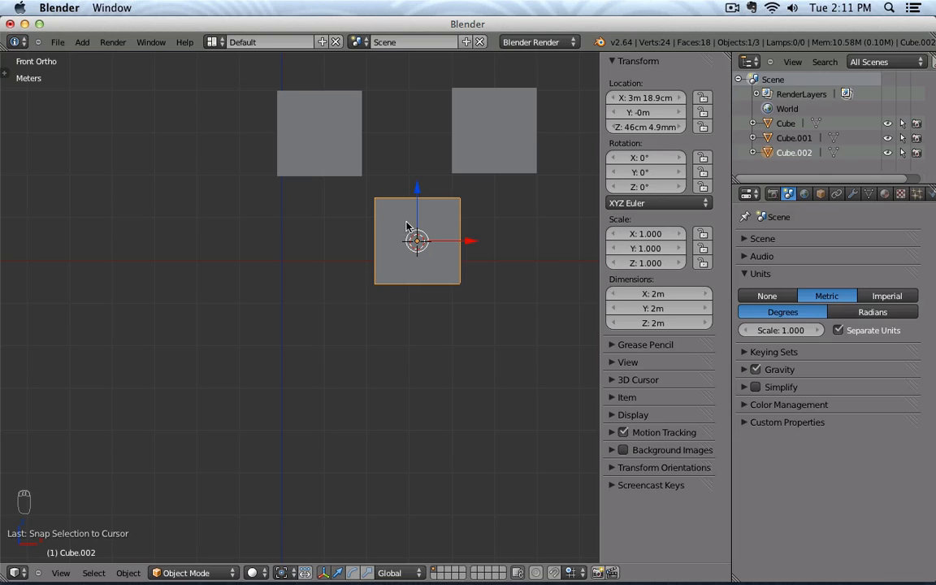
Move the lowest cube freely to about X -0.12 m, Z 0.02 m near the origin, and delete the two upper cubes
key(g)
click(263, 242)
right_click(329, 158)
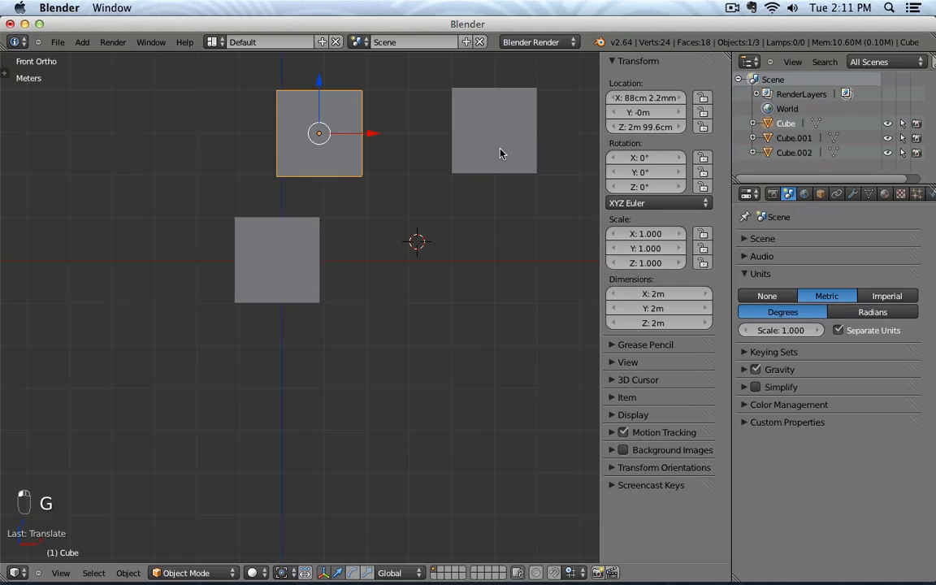
shift+right_click(501, 151)
key(x)
click(482, 167)
Set the remaining cube's X and Z location to 0
right_click(309, 223)
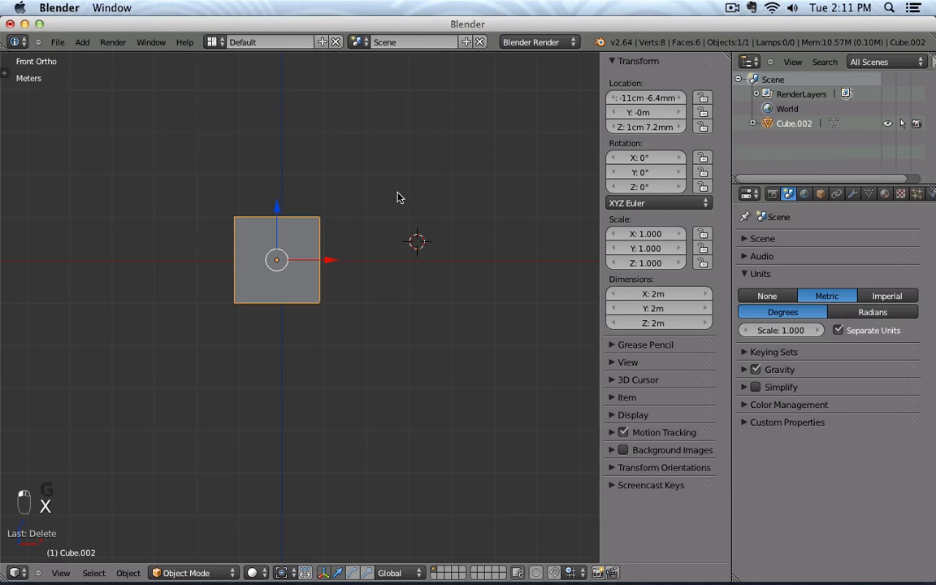
click(649, 97)
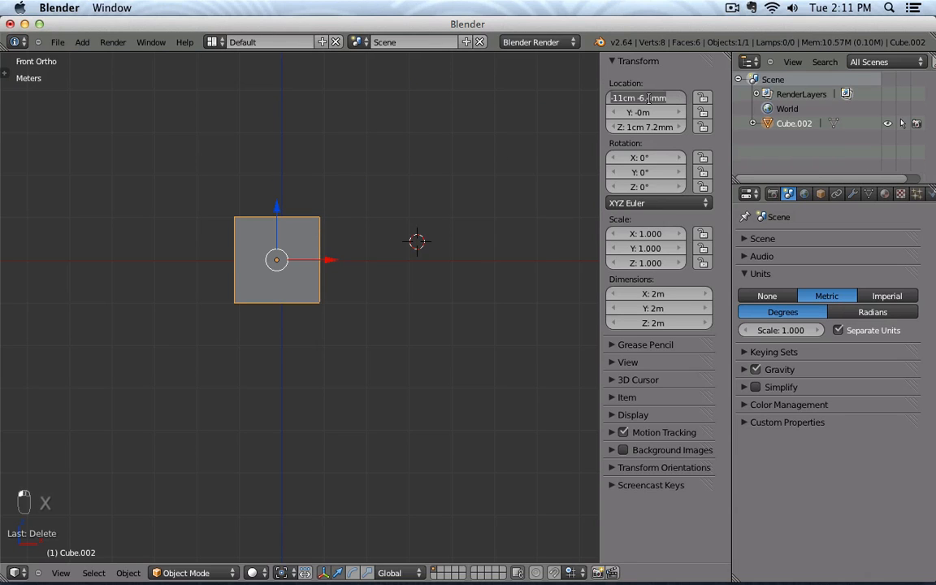
text(0)
key(Tab)
key(Tab)
text(0)
key(Return)
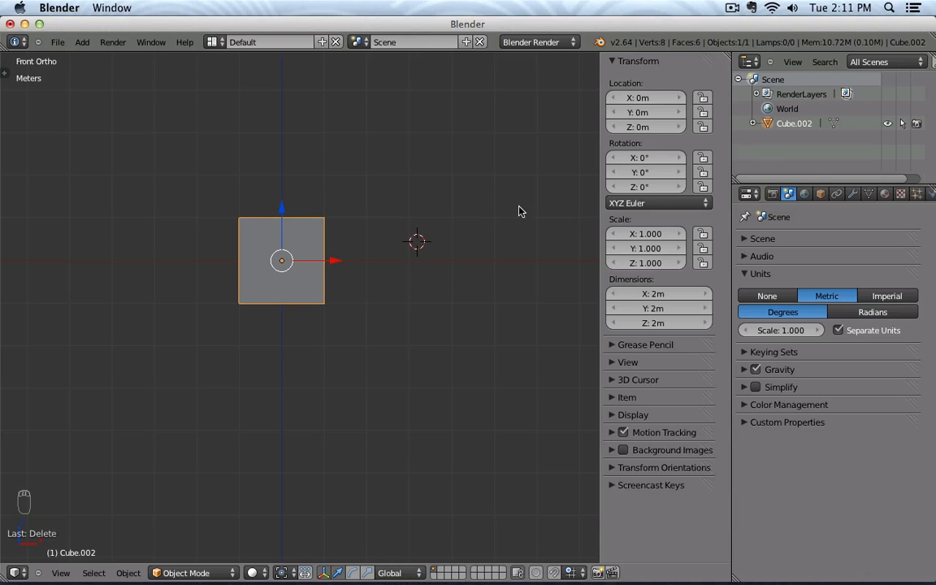
Snap the selected cube to the grid and place the 3D cursor at about X 3 m, Z 1 m
key(shift+s)
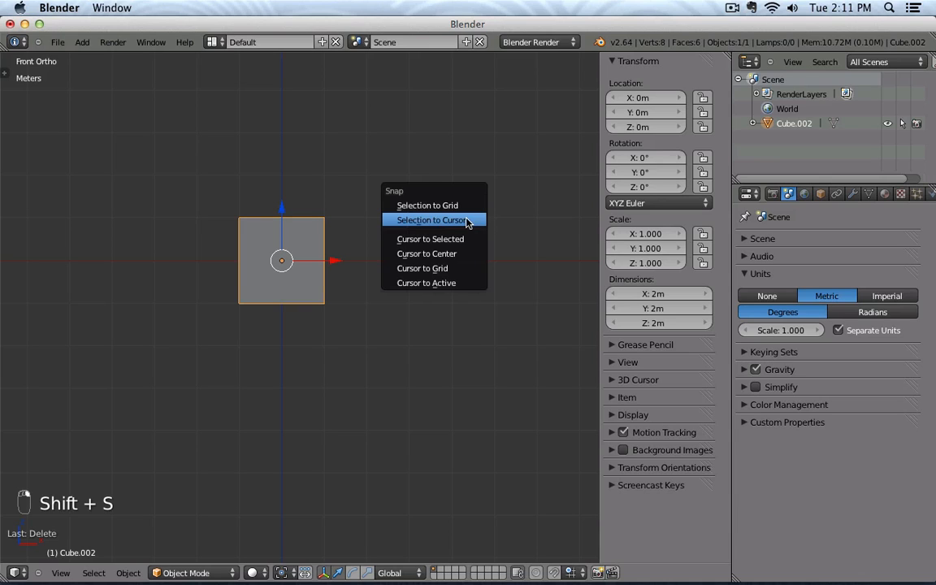
click(473, 211)
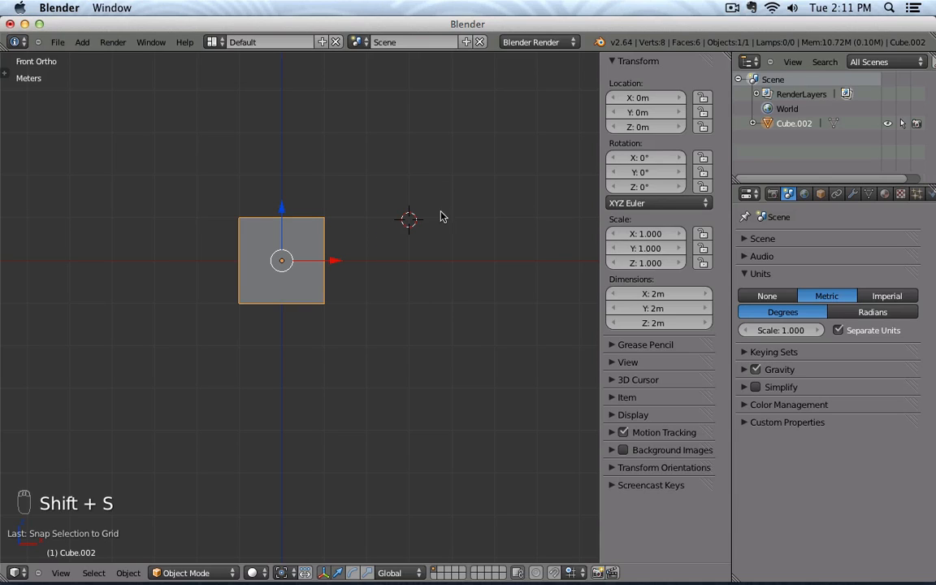
key(shift+s)
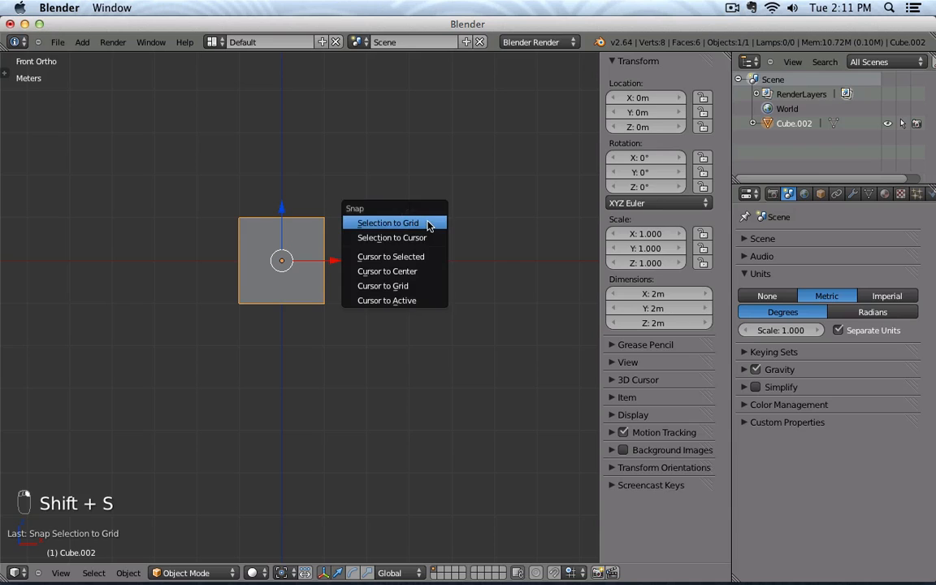
click(422, 222)
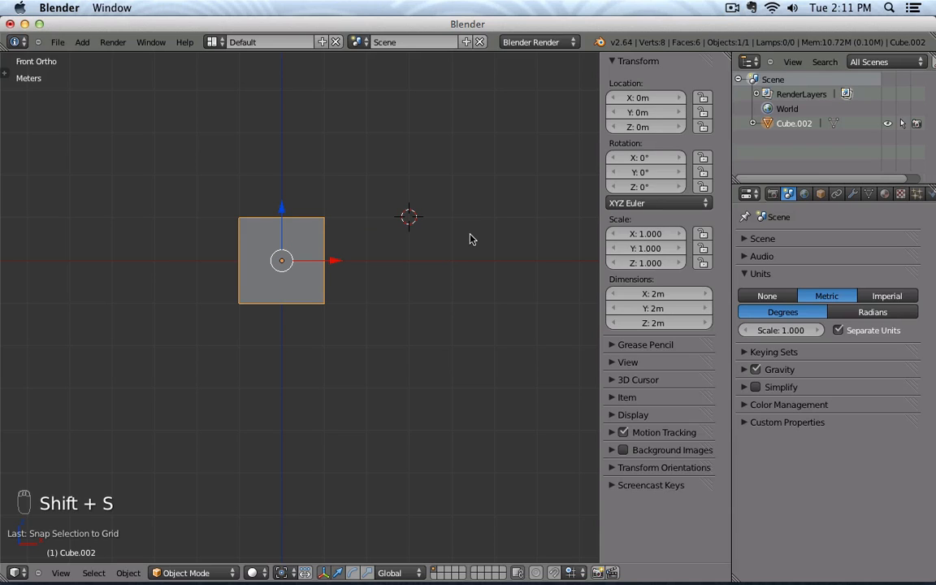
Try a free rotation of the cube about its own centre and look over the pivot point options
key(r)
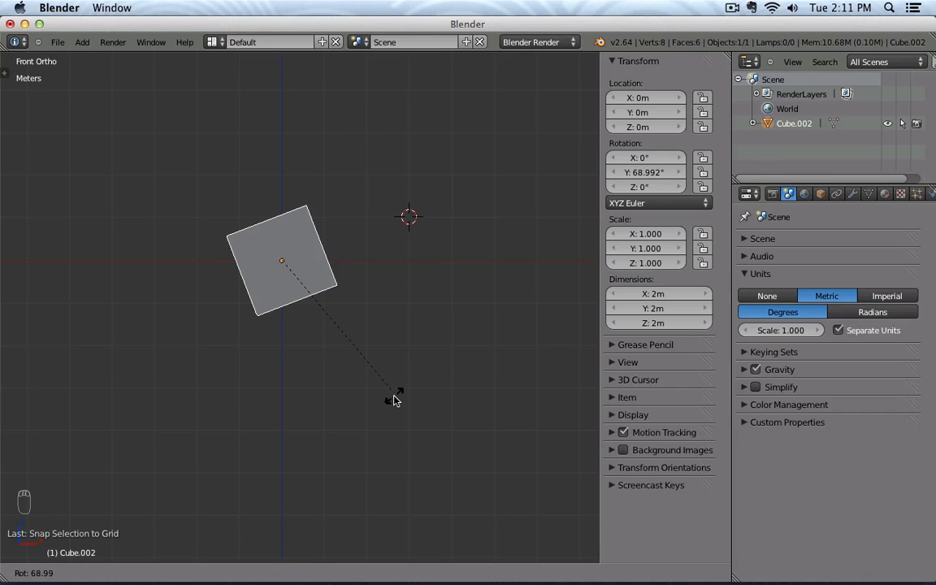
key(Escape)
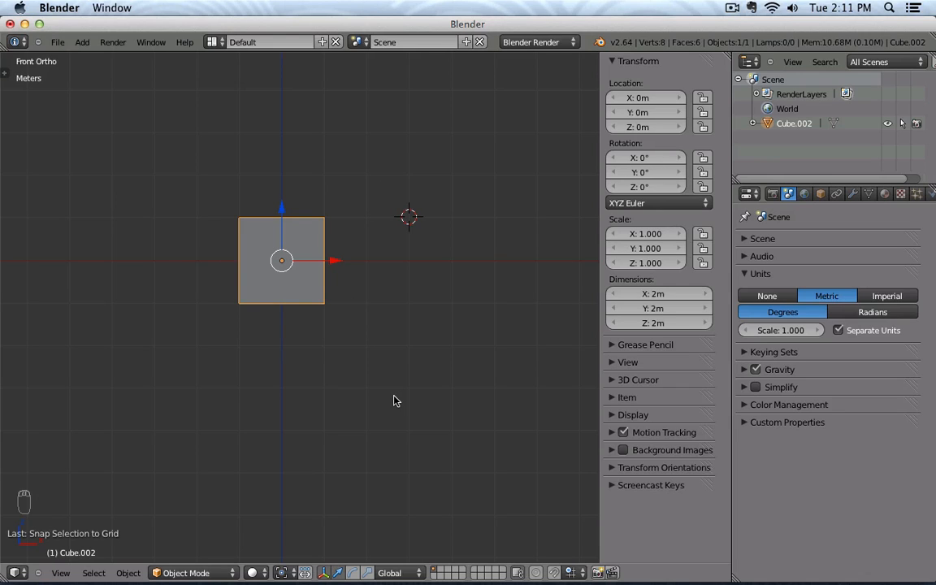
click(296, 573)
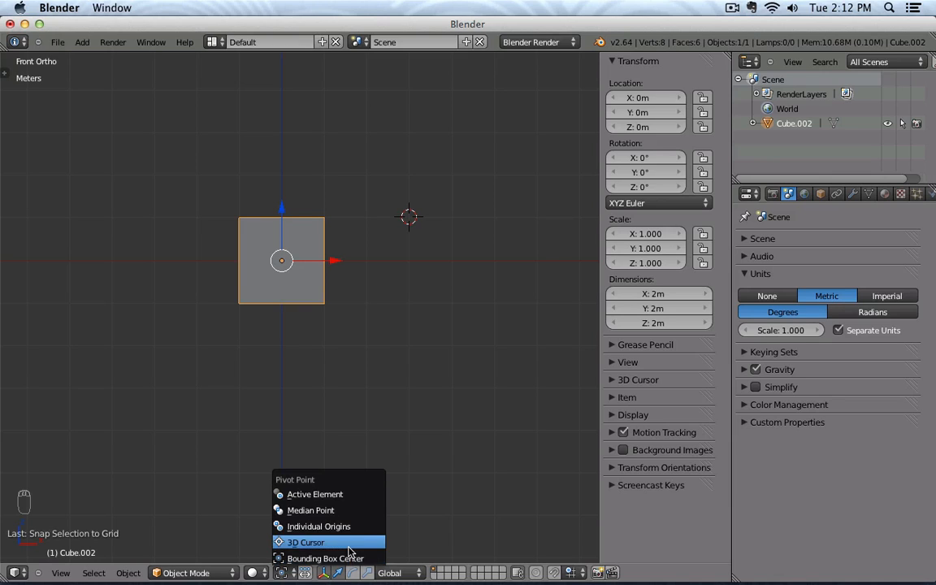
click(305, 542)
Duplicate the cube at the origin in place and move the copy straight down to Z -3 m
key(shift+d)
right_click(406, 277)
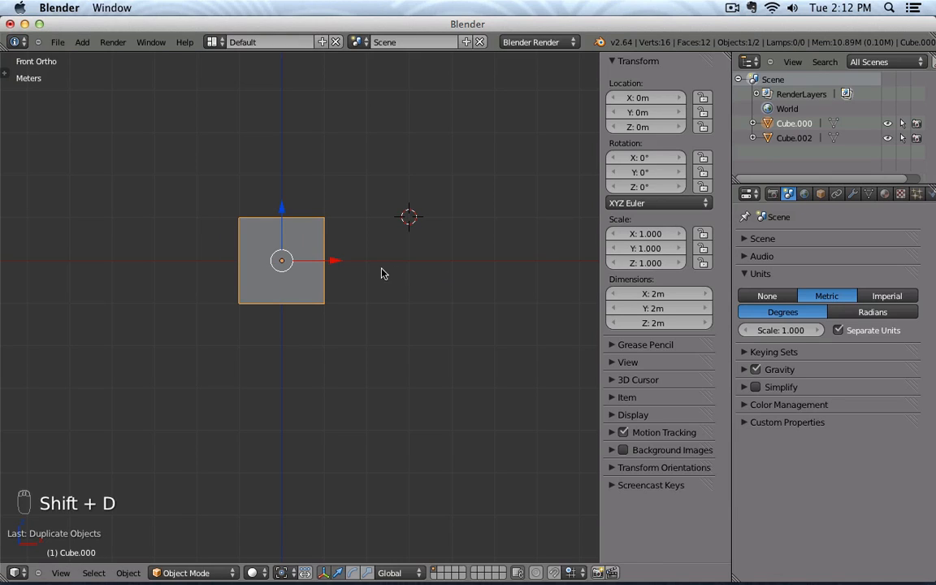
drag(289, 209, 296, 342)
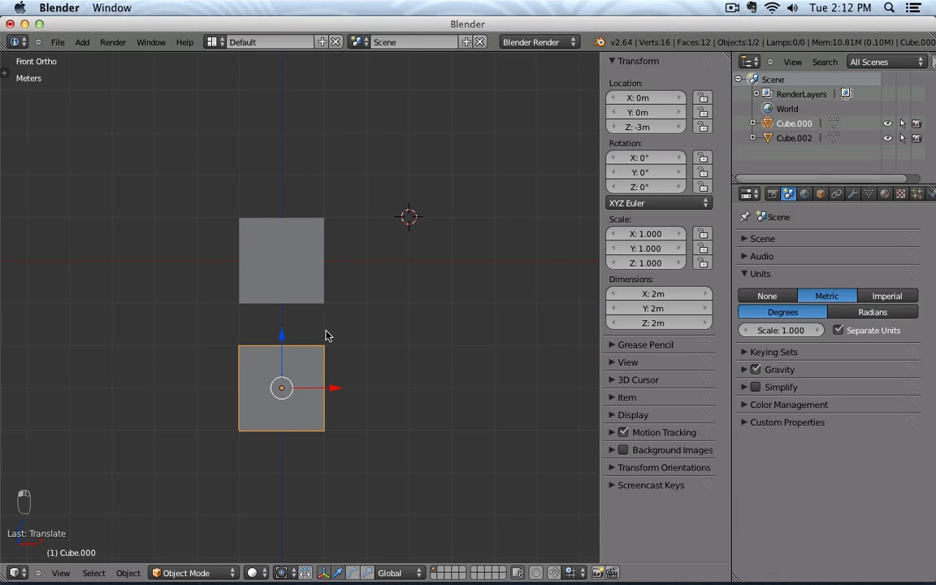
Duplicate the lower cube and move the copy about 3 m along the positive X axis
shift+right_click(309, 281)
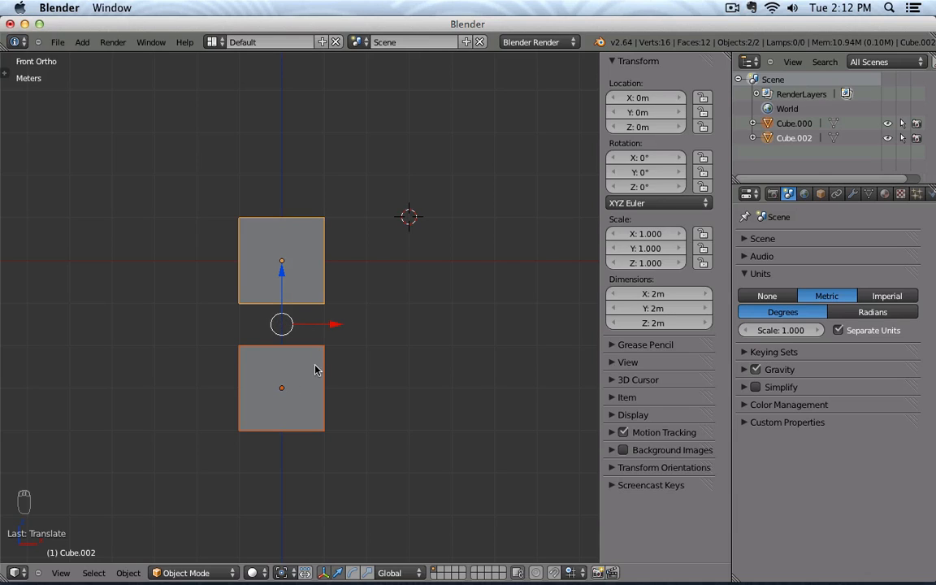
key(Escape)
right_click(311, 373)
key(shift+d)
right_click(325, 382)
drag(325, 382, 473, 398)
Select all three cubes, with the one at the origin active, and try rotating them about their bounding box center
shift+right_click(272, 374)
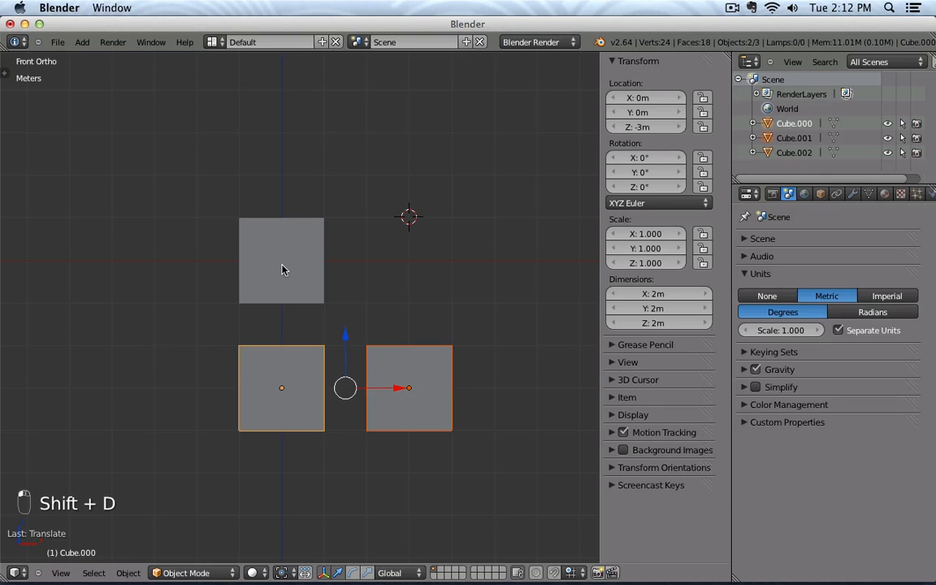
shift+right_click(284, 265)
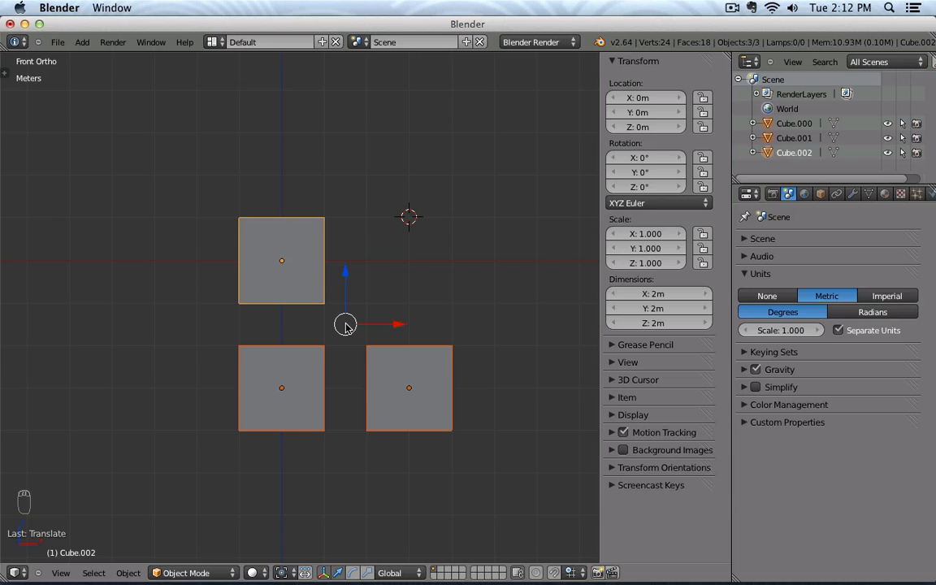
key(r)
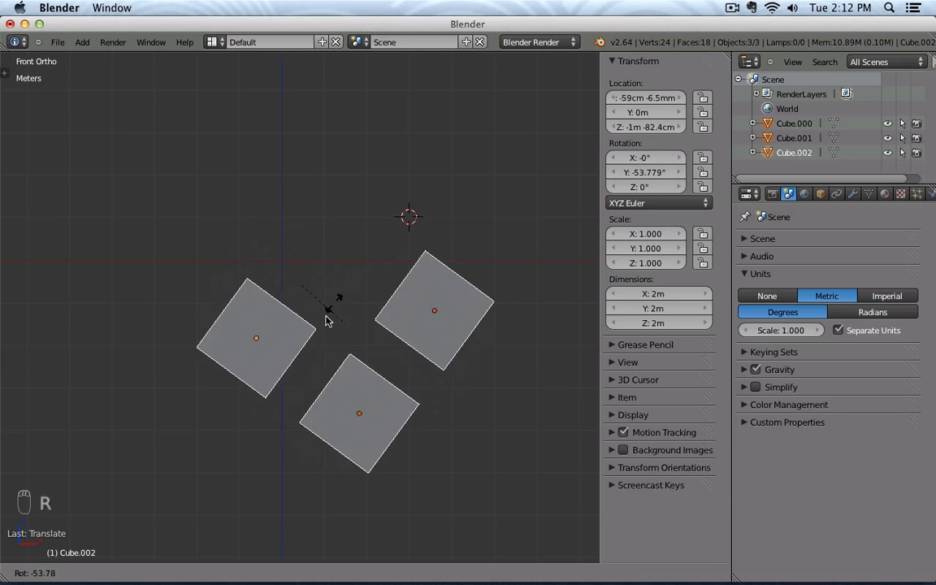
right_click(438, 233)
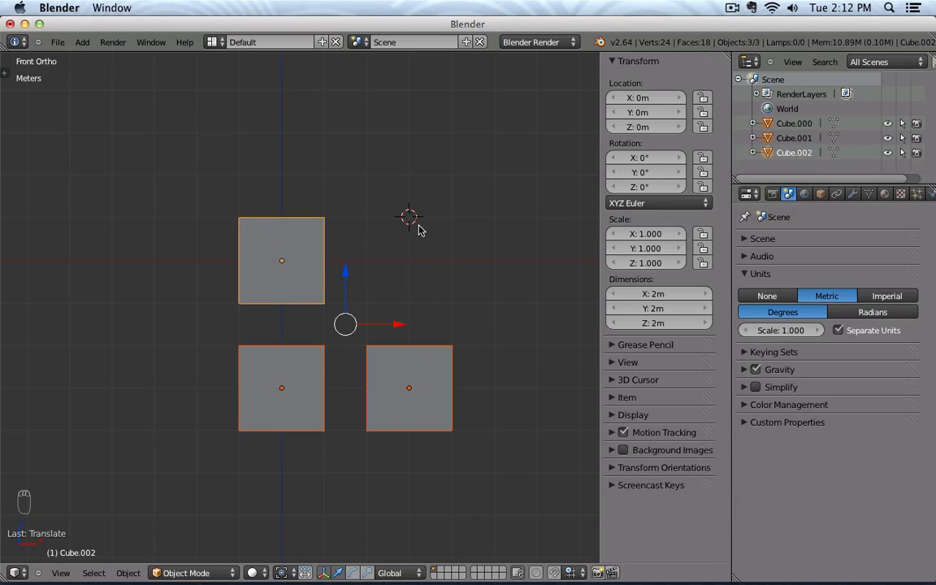
Set the pivot point to Individual Origins and try rotating the three cubes, each about its own origin
click(291, 574)
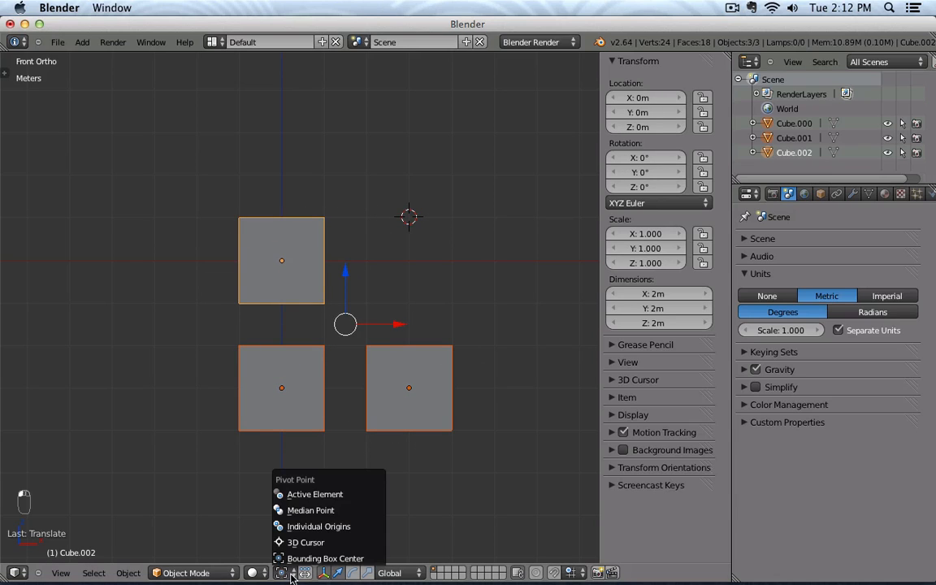
click(361, 528)
key(r)
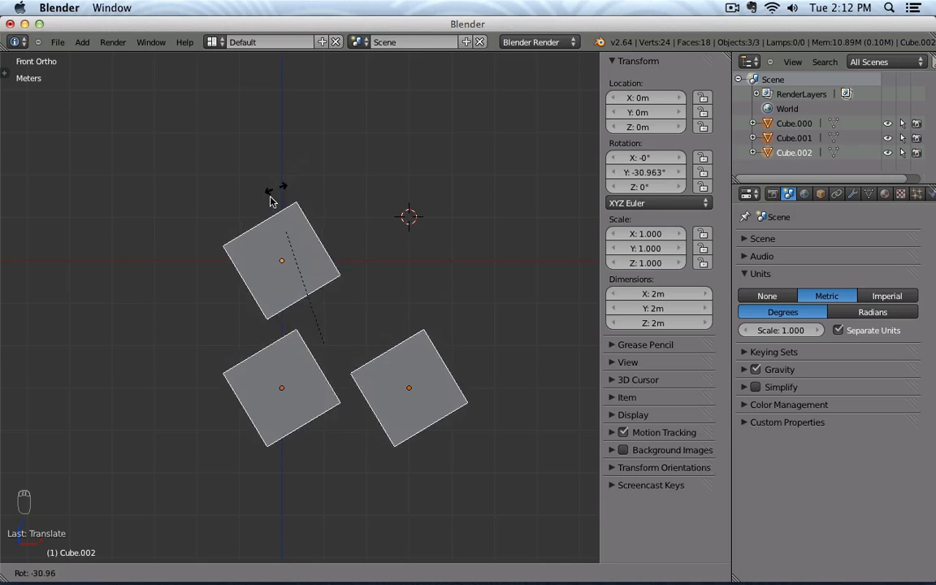
right_click(368, 293)
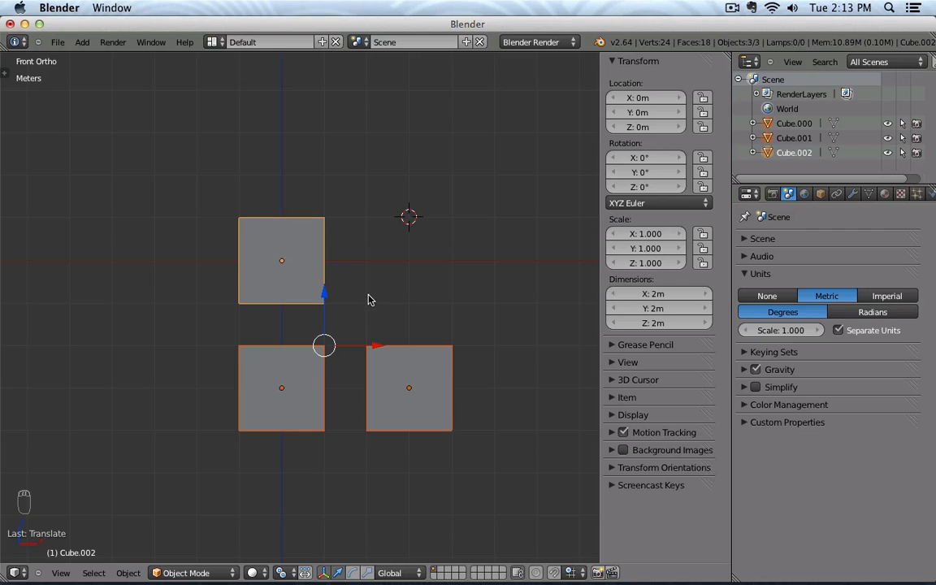
Set the pivot point to 3D Cursor and reposition the cursor at several spots around the cubes
click(284, 572)
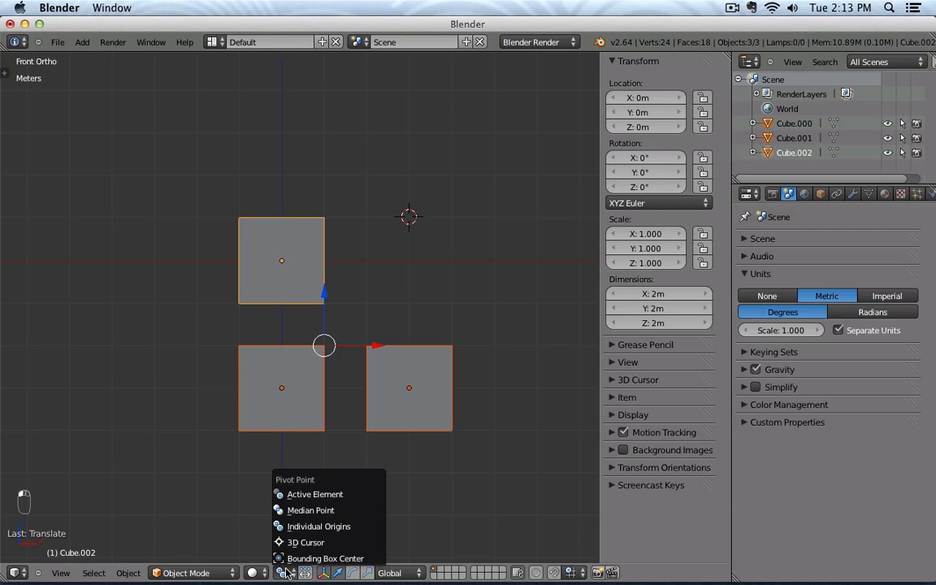
click(360, 543)
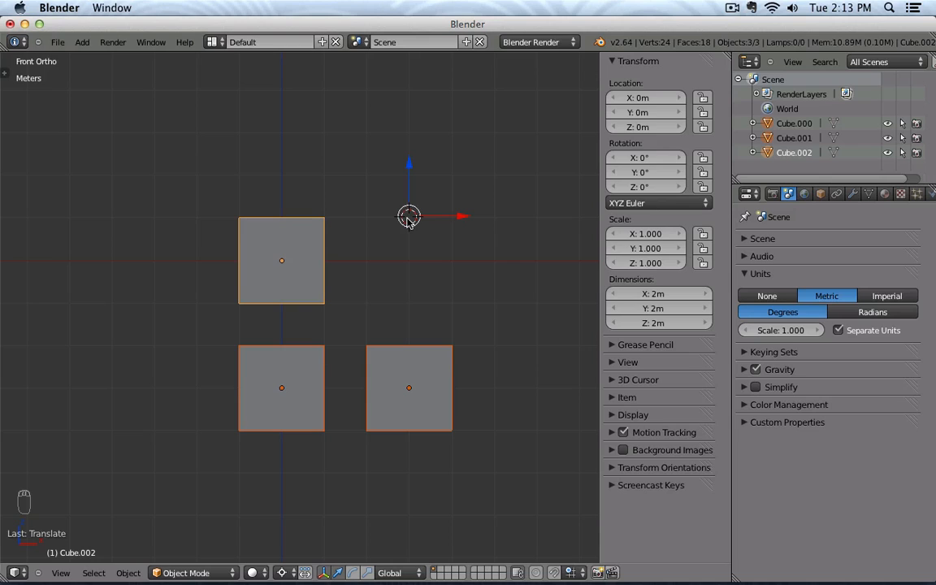
click(499, 239)
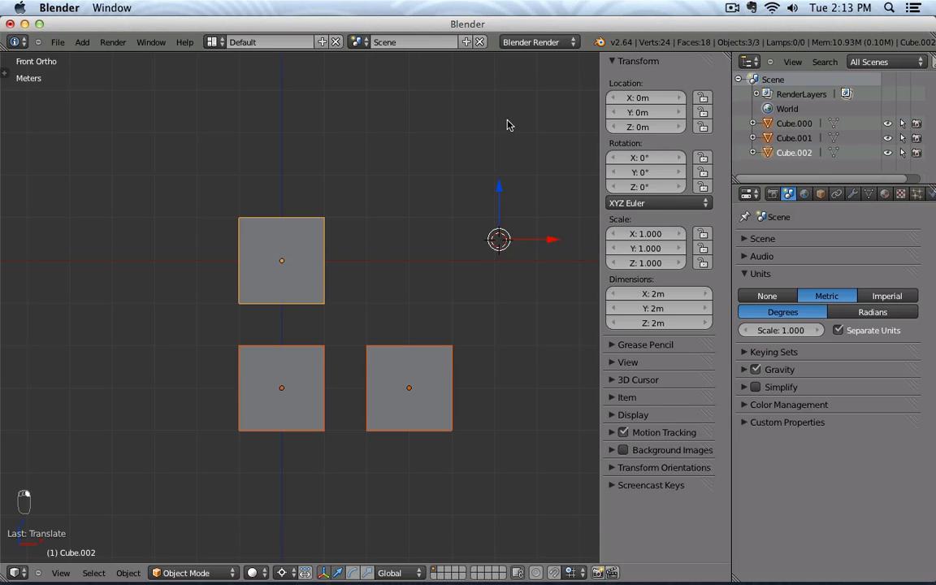
click(512, 111)
click(420, 149)
click(366, 310)
click(494, 277)
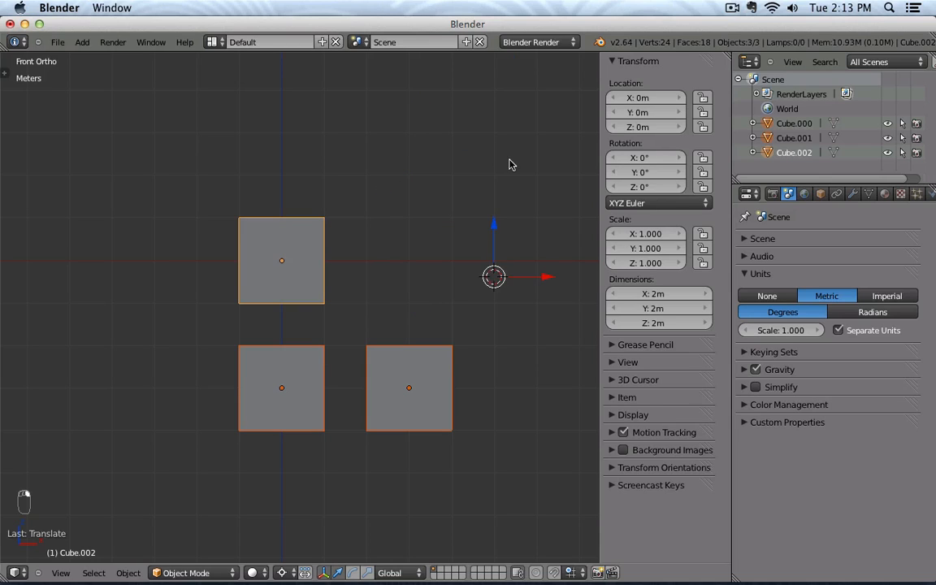
click(391, 226)
click(384, 295)
click(528, 275)
click(407, 230)
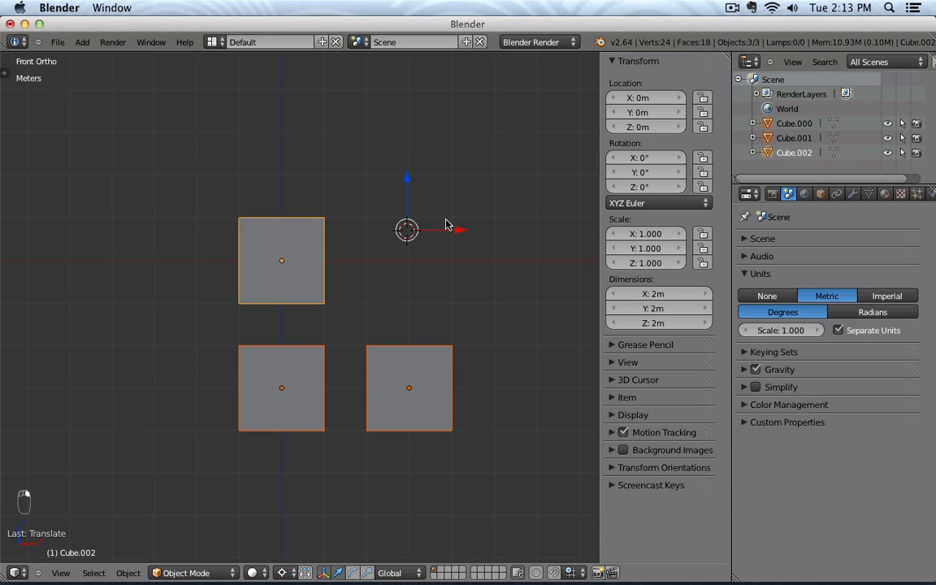
Place the 3D cursor near X 4 m, Z 1 m, and snap it to the grid
click(445, 224)
key(shift+s)
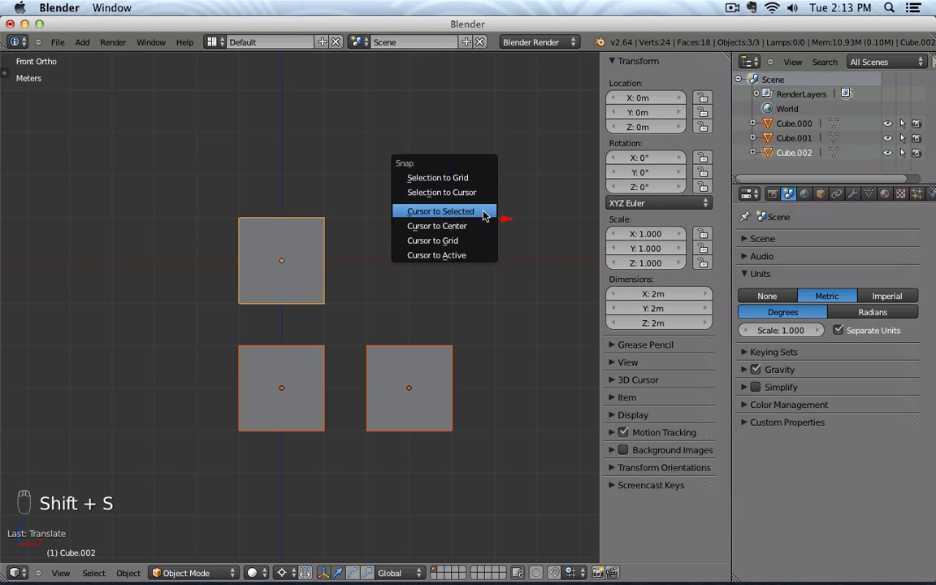
click(481, 241)
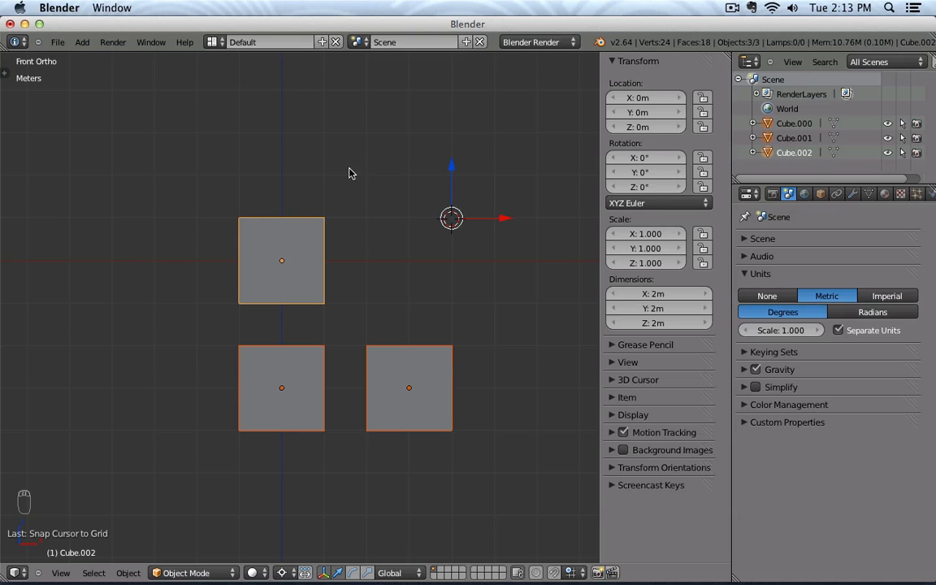
Try rotating and scaling the three selected cubes about the 3D cursor, cancelling each transform
key(r)
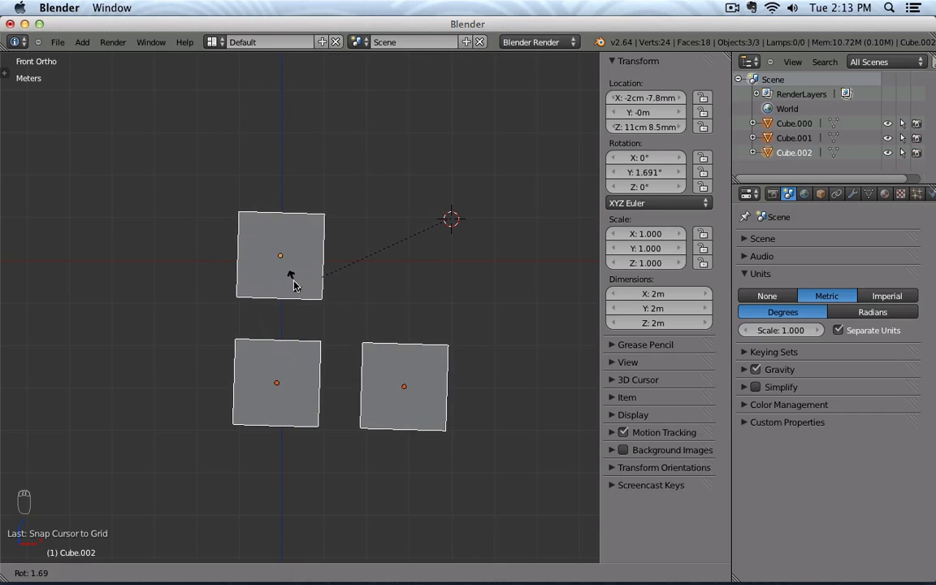
key(Escape)
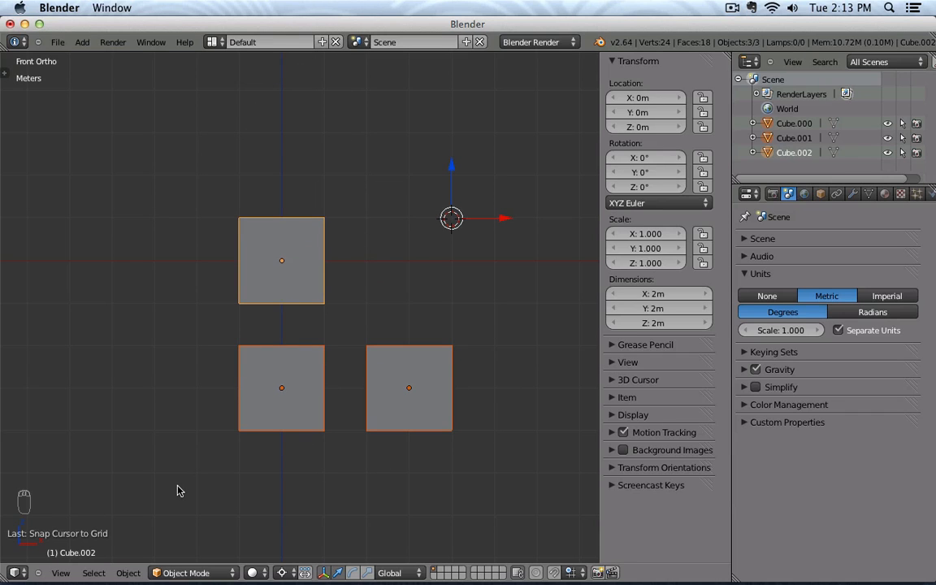
key(s)
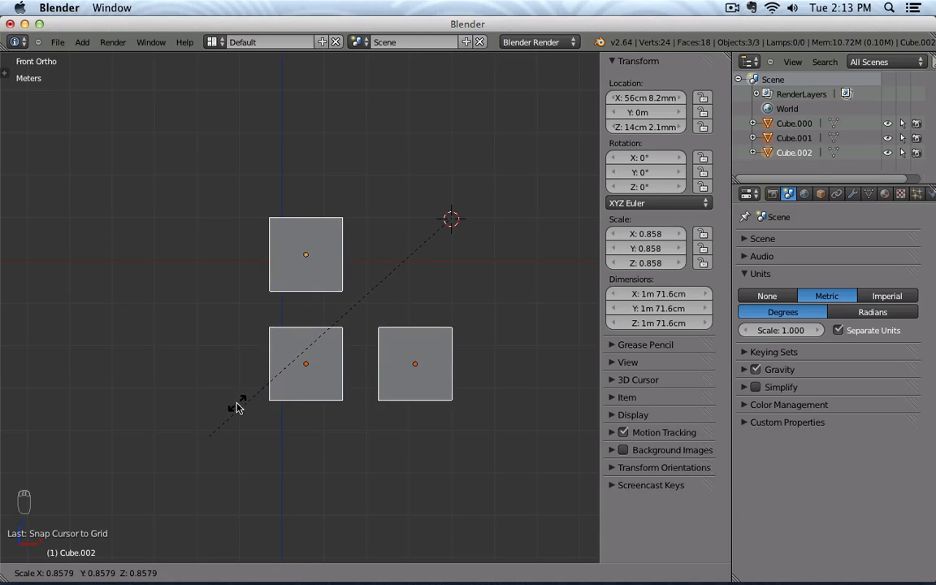
key(Escape)
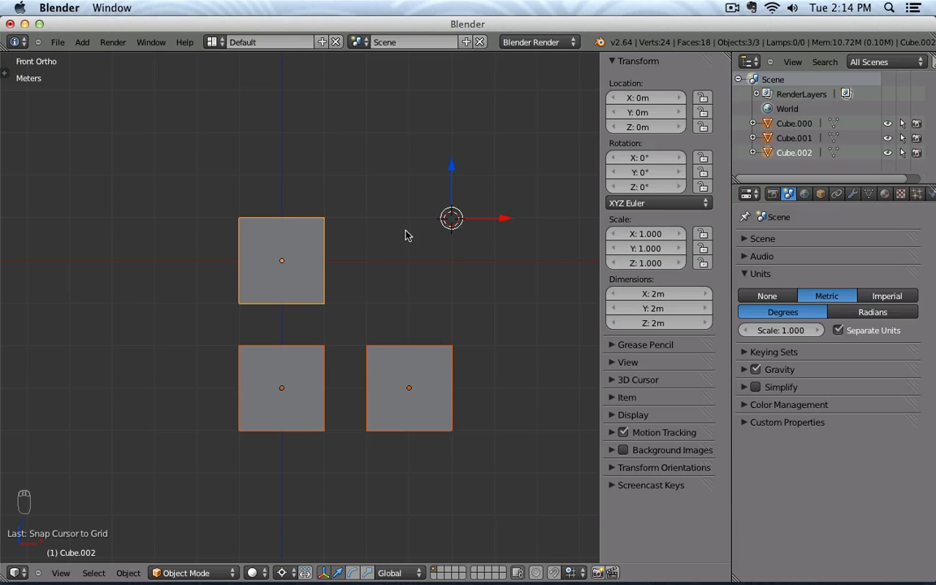
Place the 3D cursor freely at about X 4 m, Z 1 m, and open the pivot point options
click(411, 261)
click(454, 219)
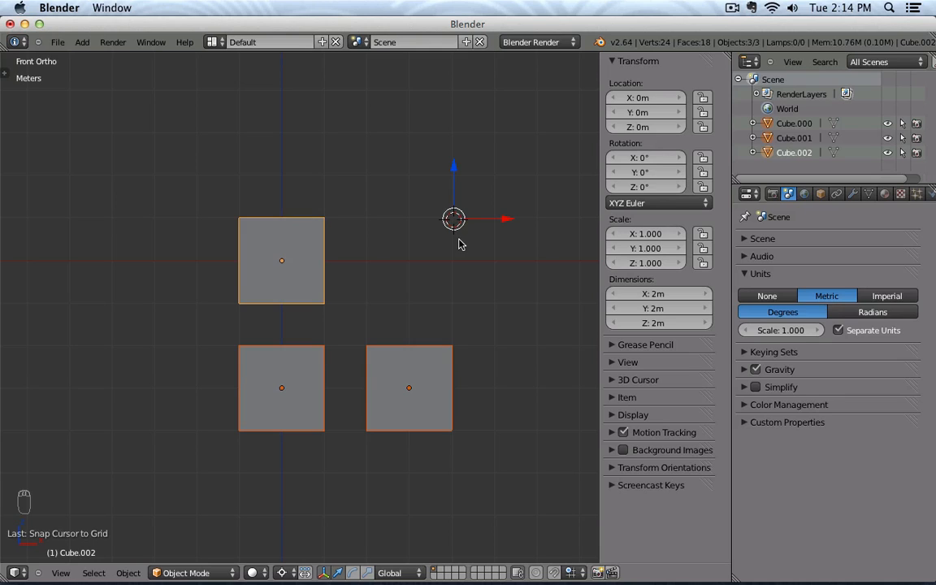
click(297, 573)
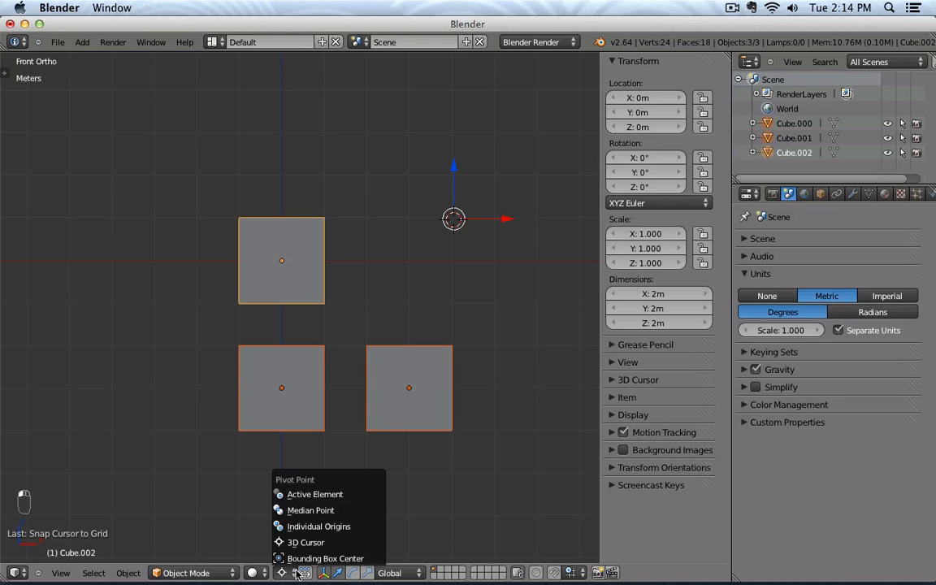